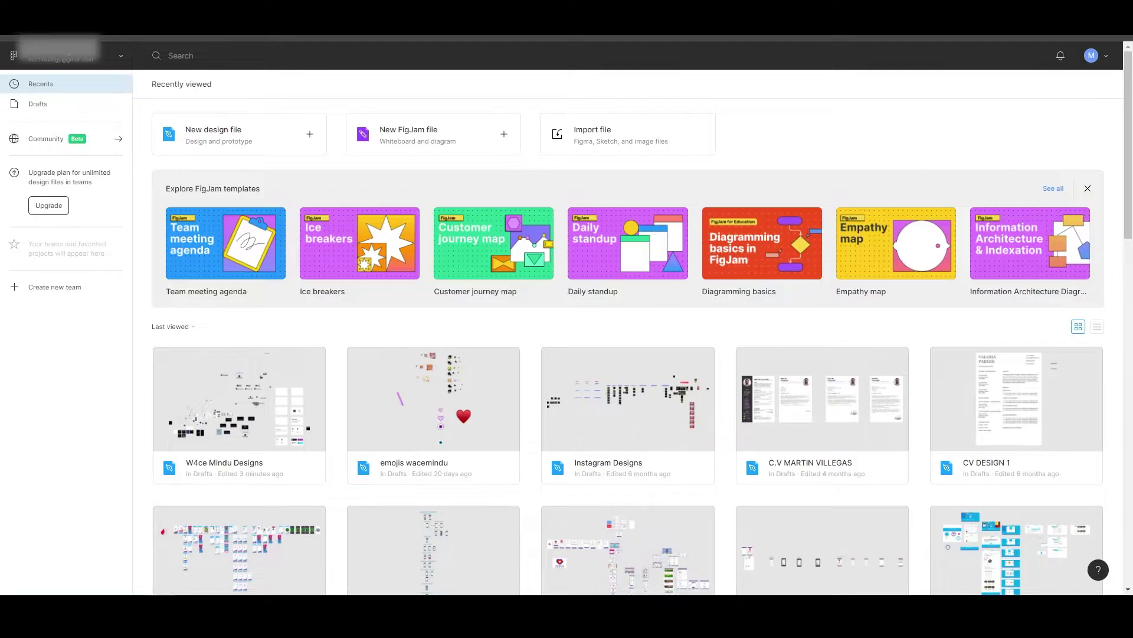
# - Open the account options menu in the W4ce Mindu Designs file
pyautogui.click(1107, 59)
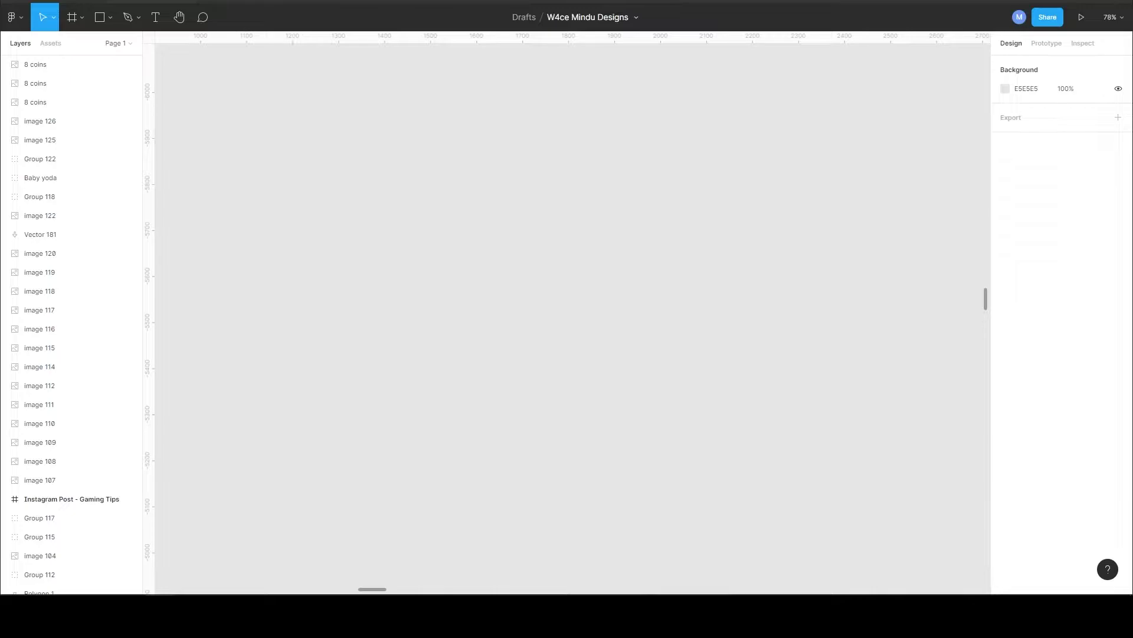
# - Add a blank frame from the A4 Paper preset, named A4 - 16, to the canvas
pyautogui.click(74, 19)
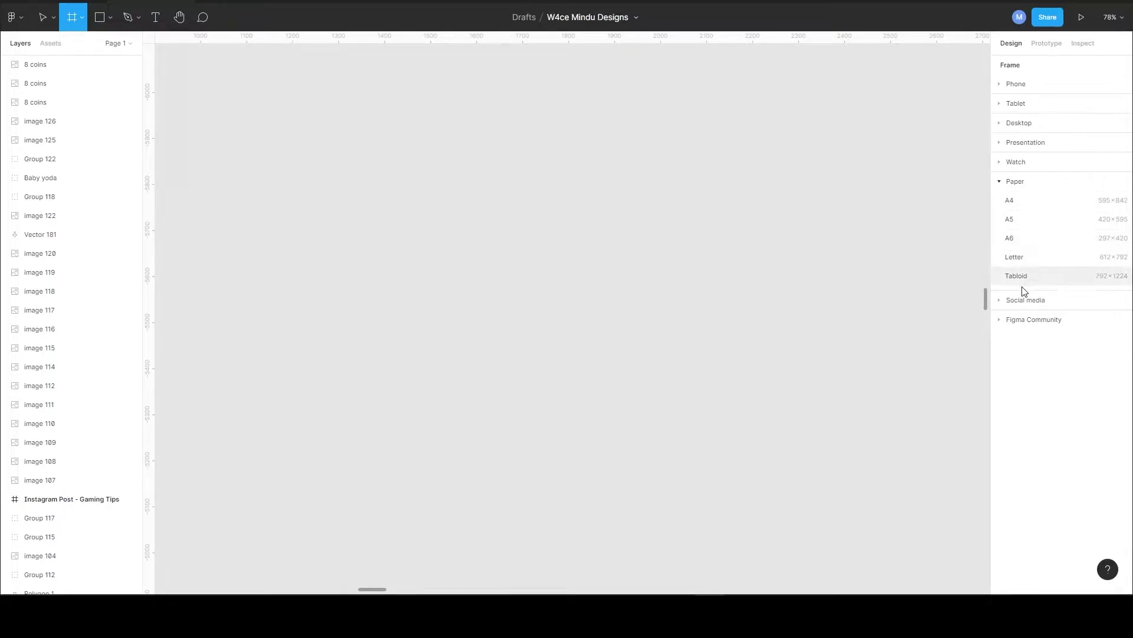
pyautogui.click(1010, 201)
pyautogui.click(828, 196)
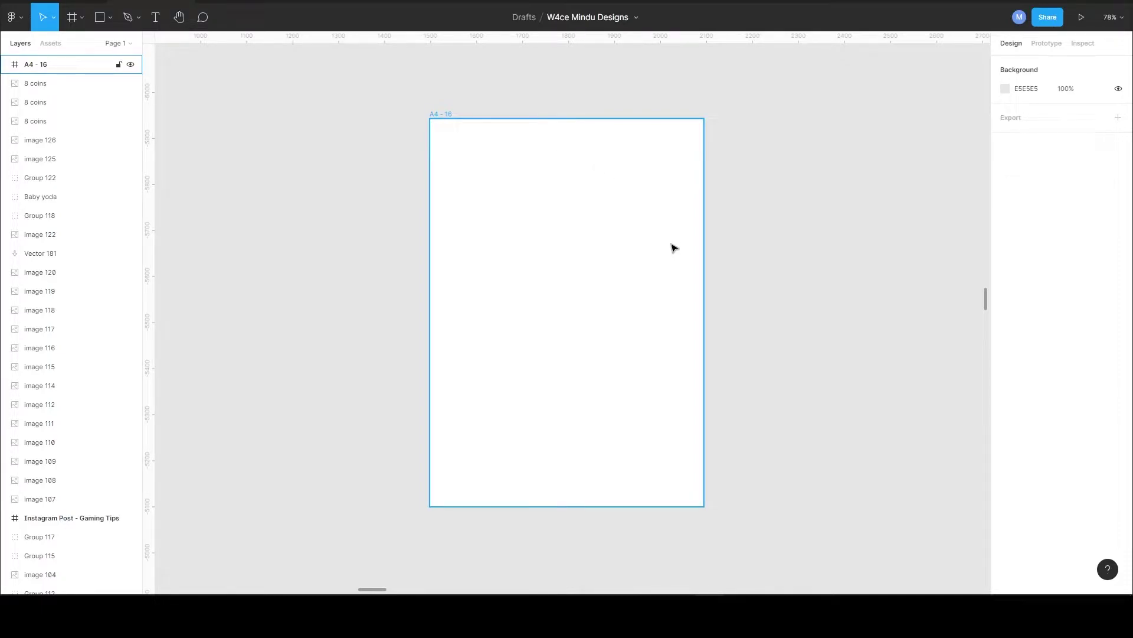
pyautogui.keyDown('ctrl'); pyautogui.scroll(-1, 674, 248); pyautogui.keyUp('ctrl')
pyautogui.keyDown('ctrl'); pyautogui.scroll(-3, 674, 248); pyautogui.keyUp('ctrl')
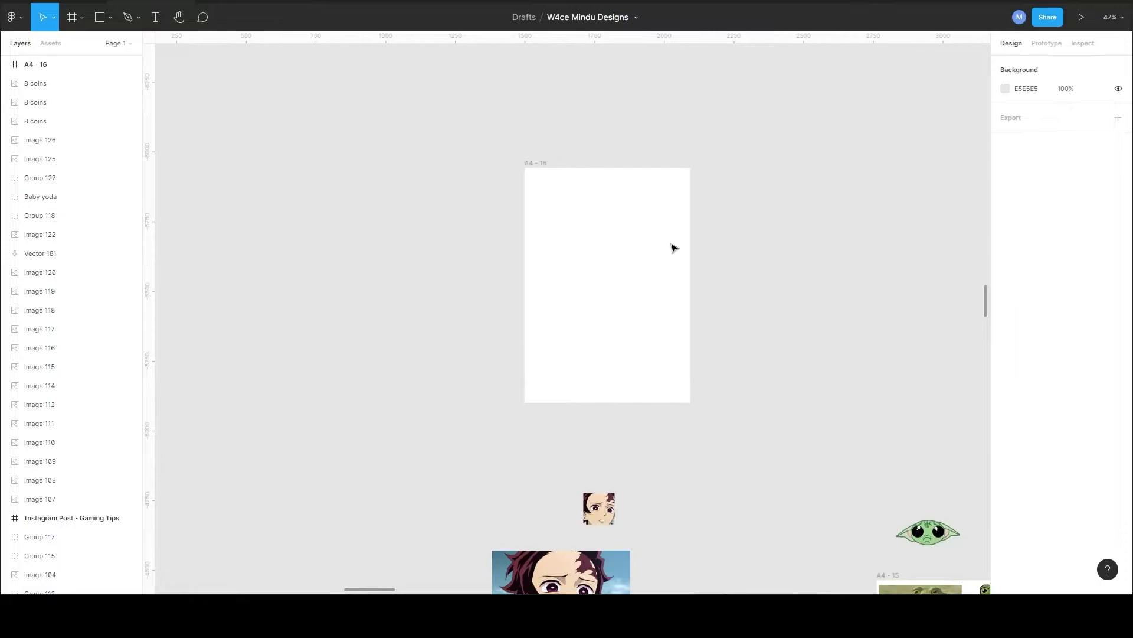
pyautogui.keyDown('ctrl'); pyautogui.scroll(-1, 674, 248); pyautogui.keyUp('ctrl')
pyautogui.keyDown('ctrl'); pyautogui.scroll(-2, 675, 247); pyautogui.keyUp('ctrl')
pyautogui.keyDown('ctrl'); pyautogui.scroll(2, 675, 248); pyautogui.keyUp('ctrl')
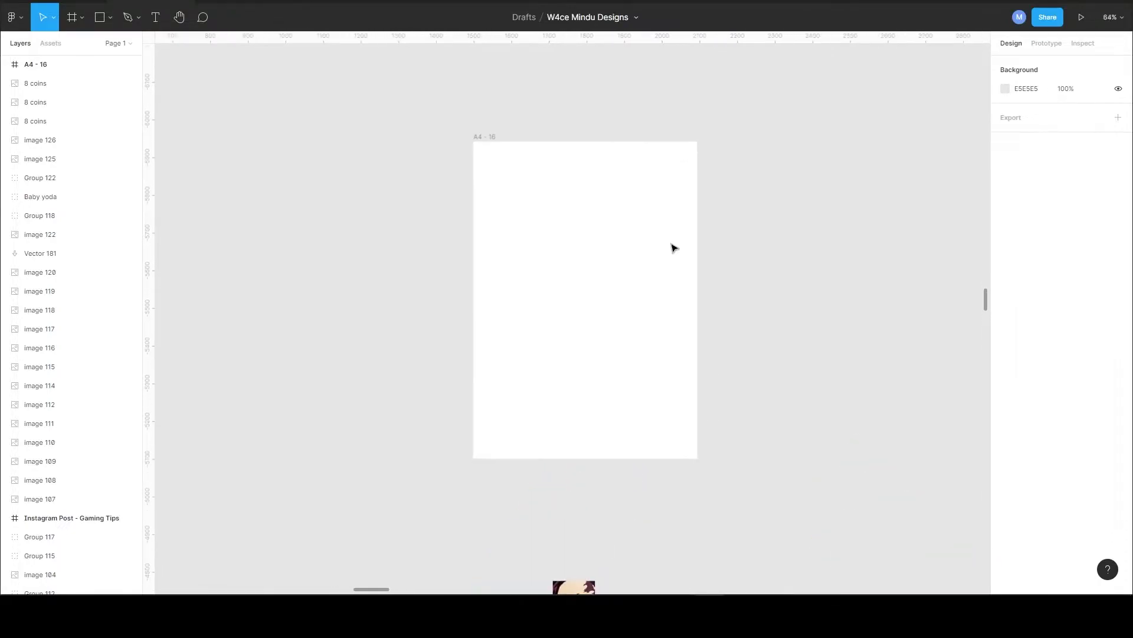
pyautogui.keyDown('ctrl'); pyautogui.scroll(1, 675, 248); pyautogui.keyUp('ctrl')
pyautogui.keyDown('ctrl'); pyautogui.scroll(1, 674, 248); pyautogui.keyUp('ctrl')
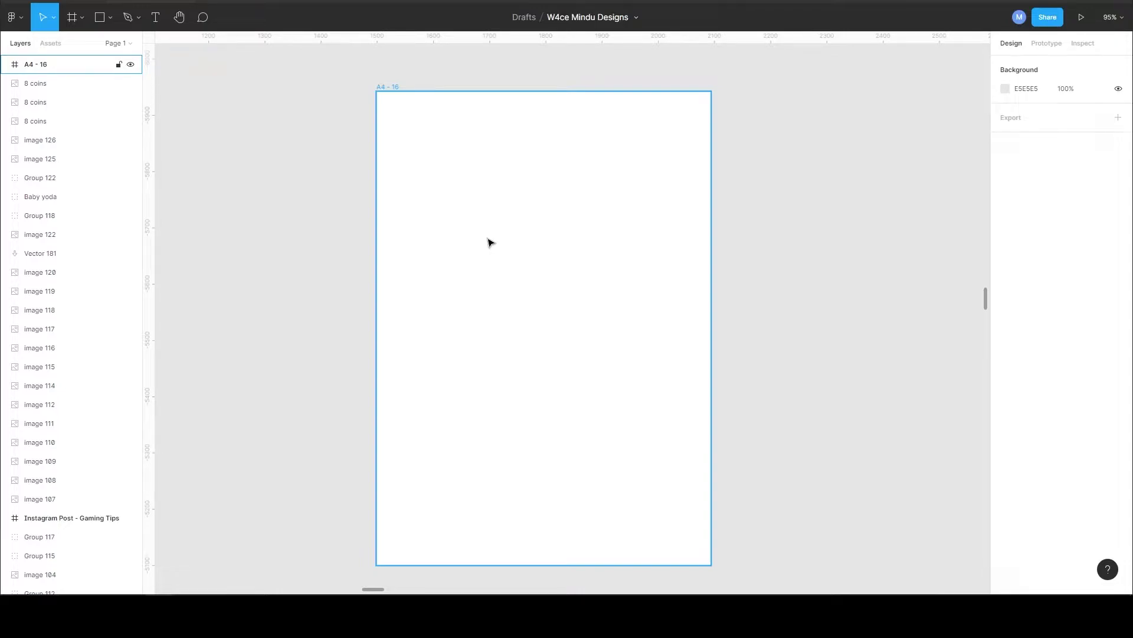
# - Move the 497 × 355 anime image 126 into the top of frame A4 - 16 and select it
pyautogui.hotkey('ctrl', 'v')
pyautogui.scroll(-1, 541, 335)
pyautogui.scroll(-6, 541, 336)
pyautogui.scroll(-5, 607, 367)
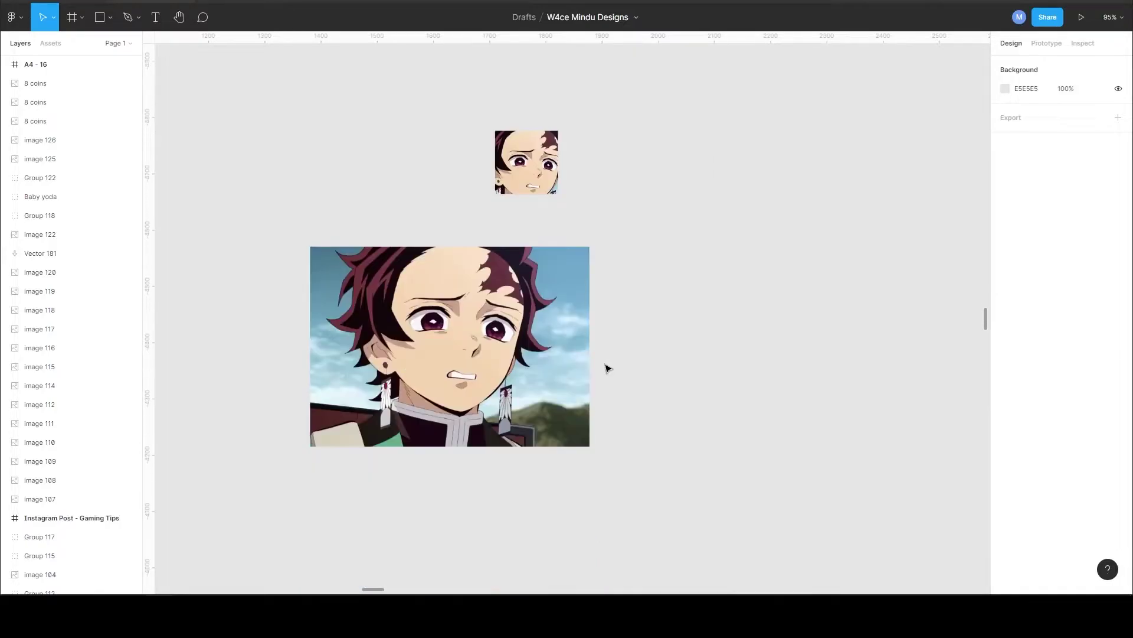
pyautogui.scroll(2, 608, 368)
pyautogui.moveTo(490, 480); pyautogui.dragTo(396, 164)
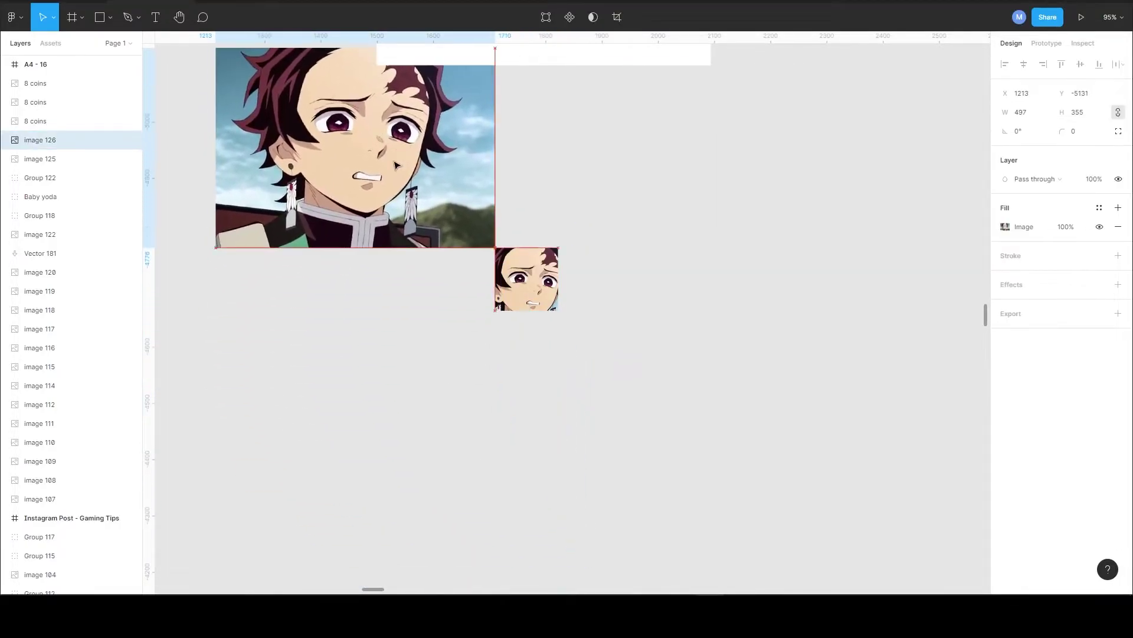
pyautogui.scroll(3, 645, 309)
pyautogui.scroll(3, 532, 387)
pyautogui.moveTo(467, 509)
pyautogui.mouseDown()
pyautogui.moveTo(641, 150)
pyautogui.moveTo(655, 157)
pyautogui.mouseUp()
pyautogui.scroll(2, 734, 162)
pyautogui.moveTo(571, 298); pyautogui.dragTo(565, 224)
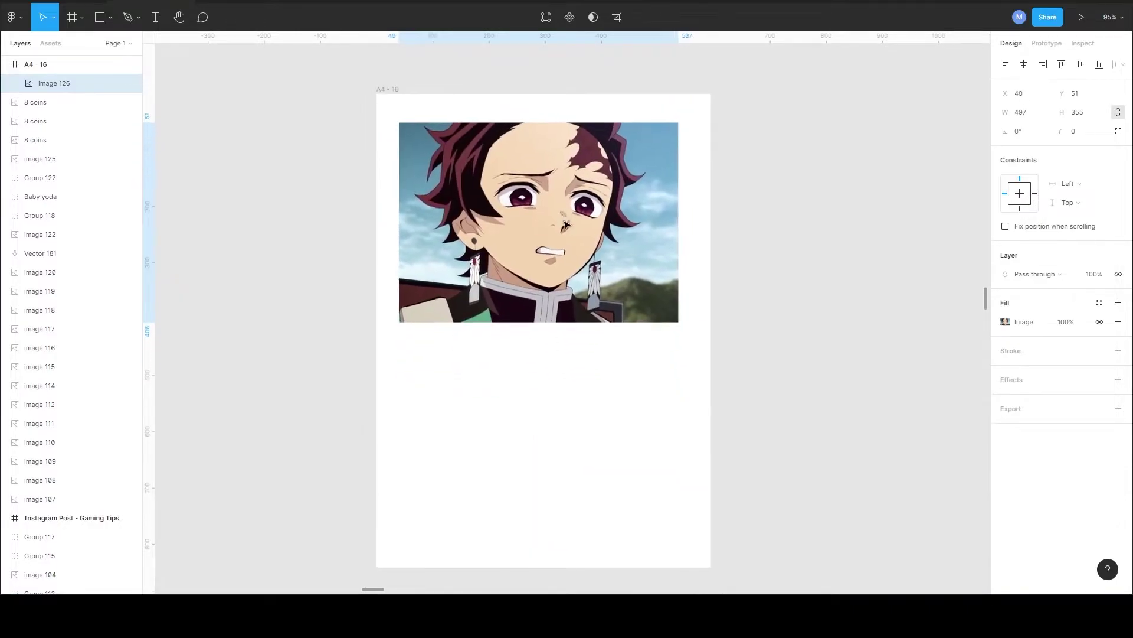
pyautogui.click(565, 224)
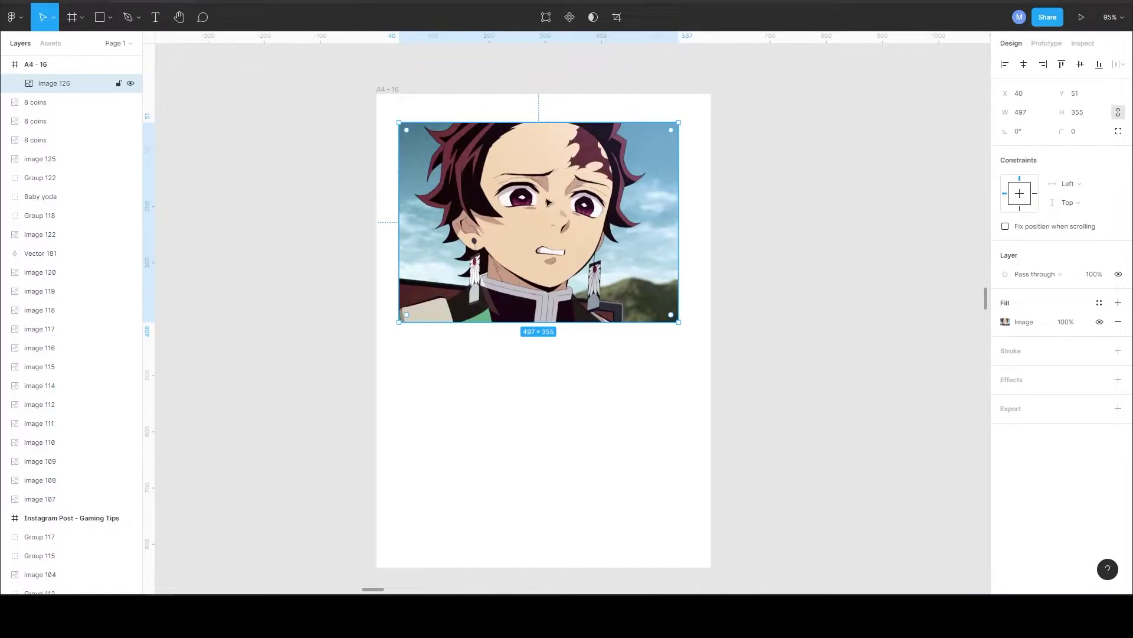
pyautogui.moveTo(538, 222)
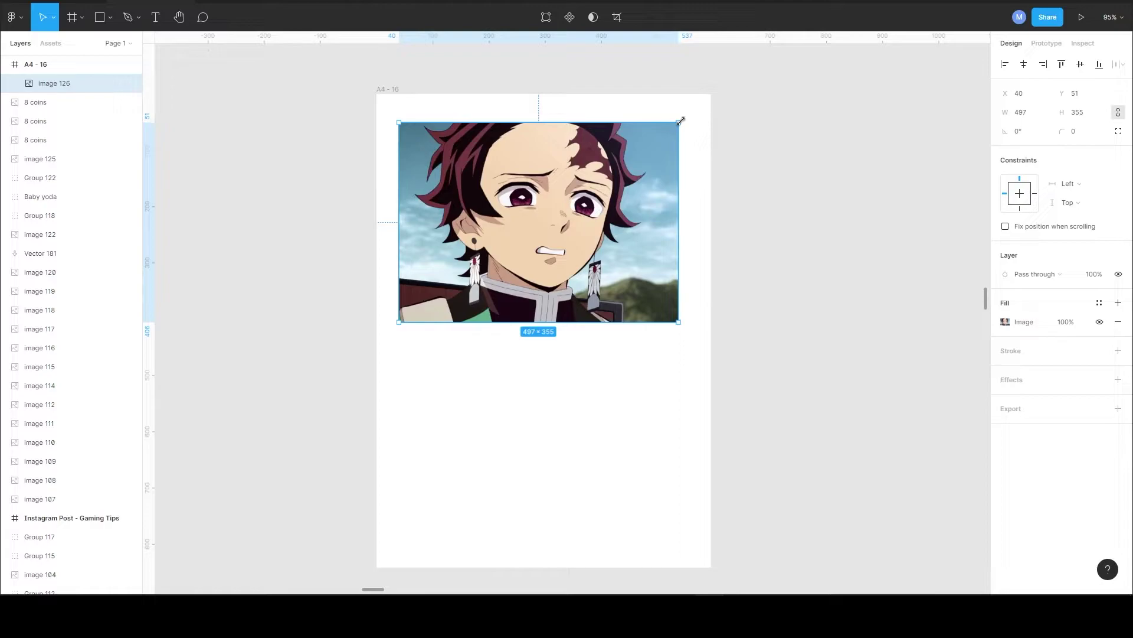
# - Scale image 126 down to 243 × 174 and move it to X 152, Y 177 in the frame
pyautogui.moveTo(680, 120); pyautogui.dragTo(548, 205)
pyautogui.moveTo(516, 236)
pyautogui.mouseDown()
pyautogui.moveTo(664, 132)
pyautogui.moveTo(467, 185)
pyautogui.moveTo(629, 148)
pyautogui.moveTo(535, 227)
pyautogui.mouseUp()
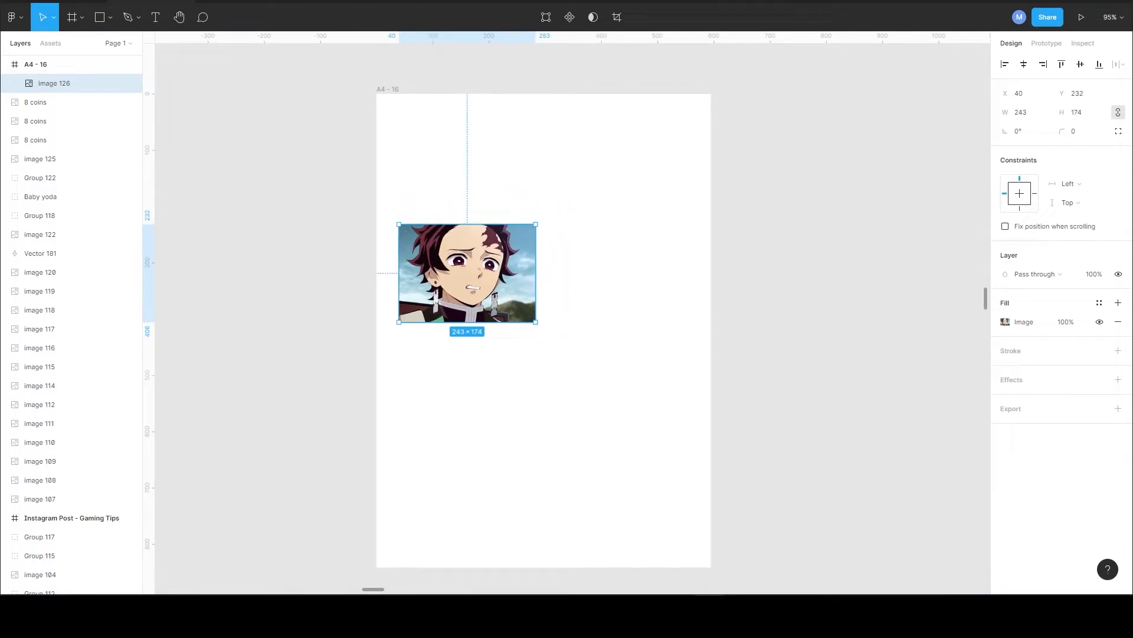
pyautogui.moveTo(468, 273); pyautogui.dragTo(530, 242)
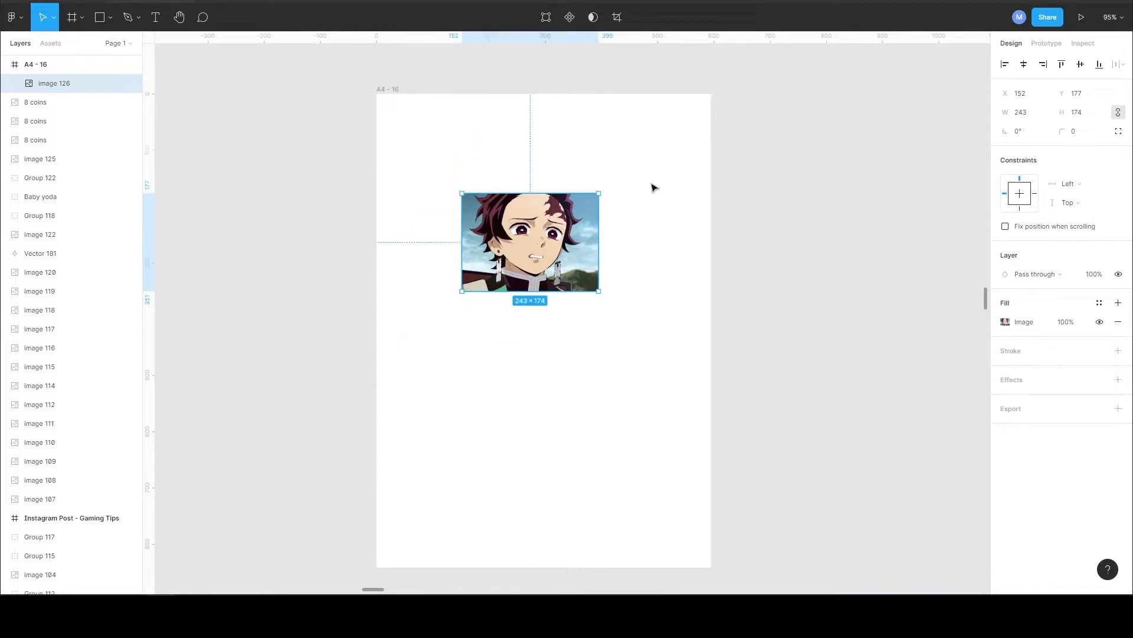
pyautogui.scroll(1, 643, 236)
pyautogui.scroll(2, 640, 236)
pyautogui.scroll(2, 637, 236)
pyautogui.scroll(1, 568, 255)
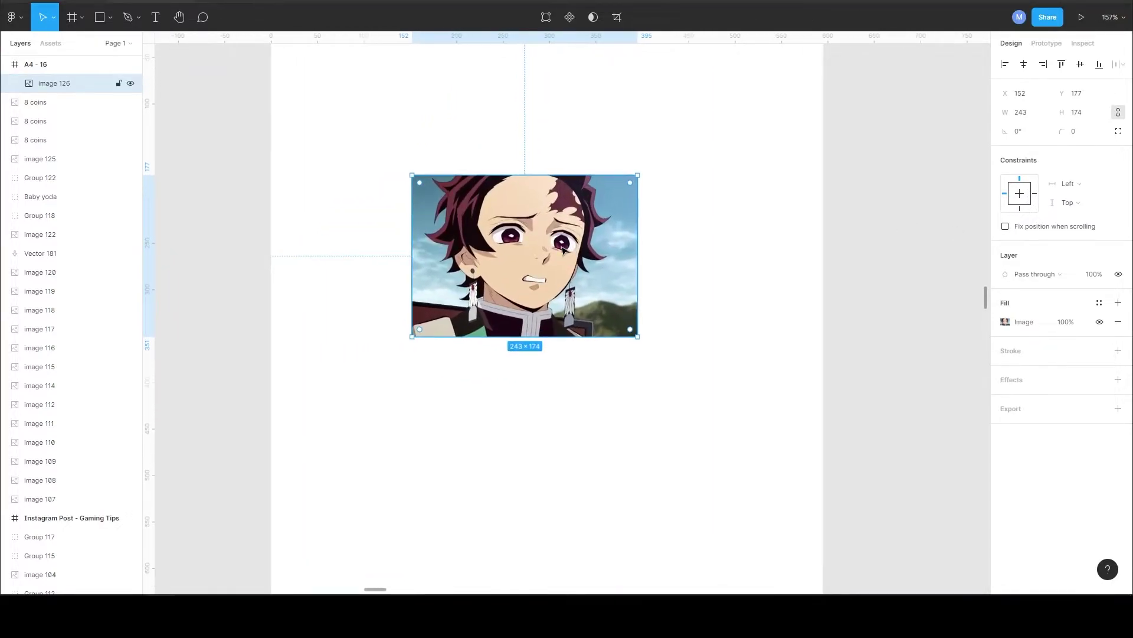
# - Set the image fill to Crop and trim it to a 112 × 112 square of the face
pyautogui.click(1018, 327)
pyautogui.click(878, 340)
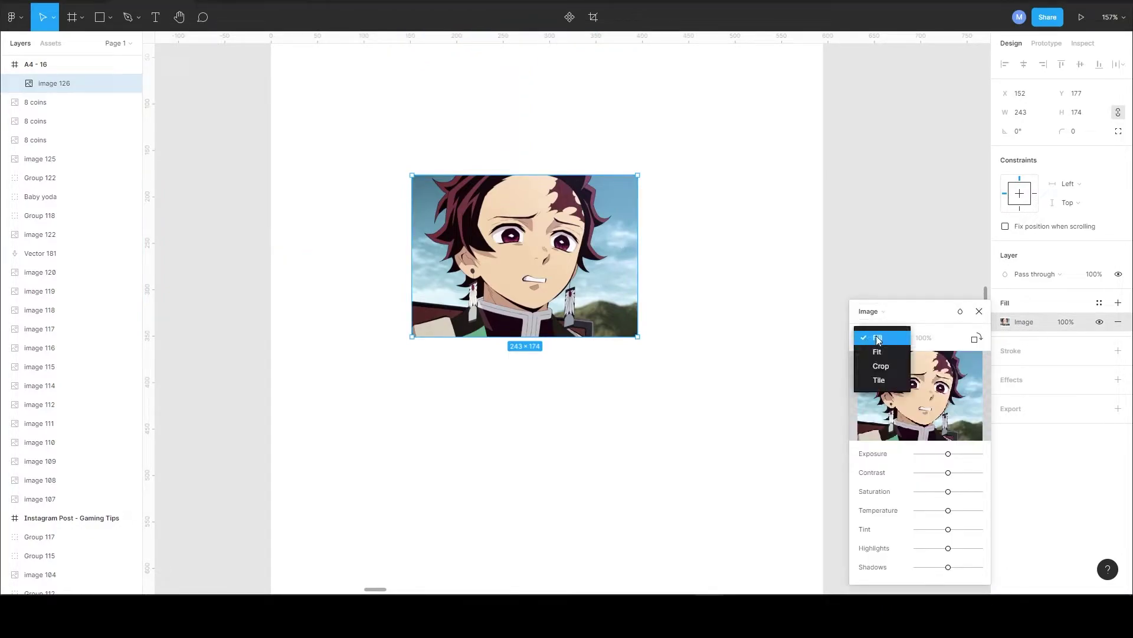
pyautogui.click(882, 367)
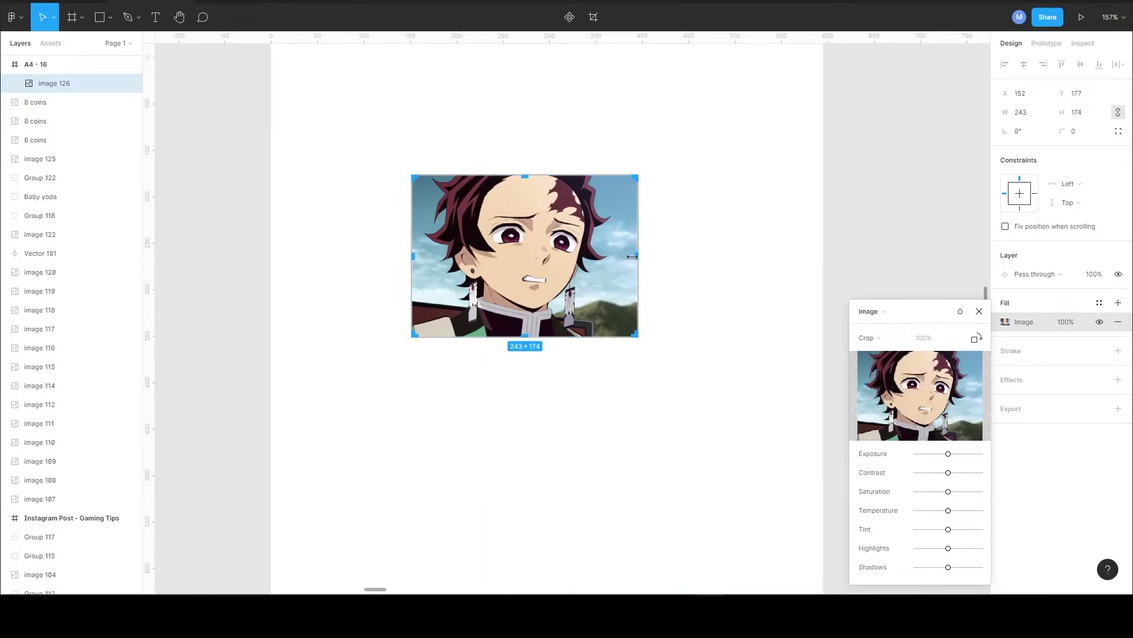
pyautogui.moveTo(637, 257); pyautogui.dragTo(580, 257)
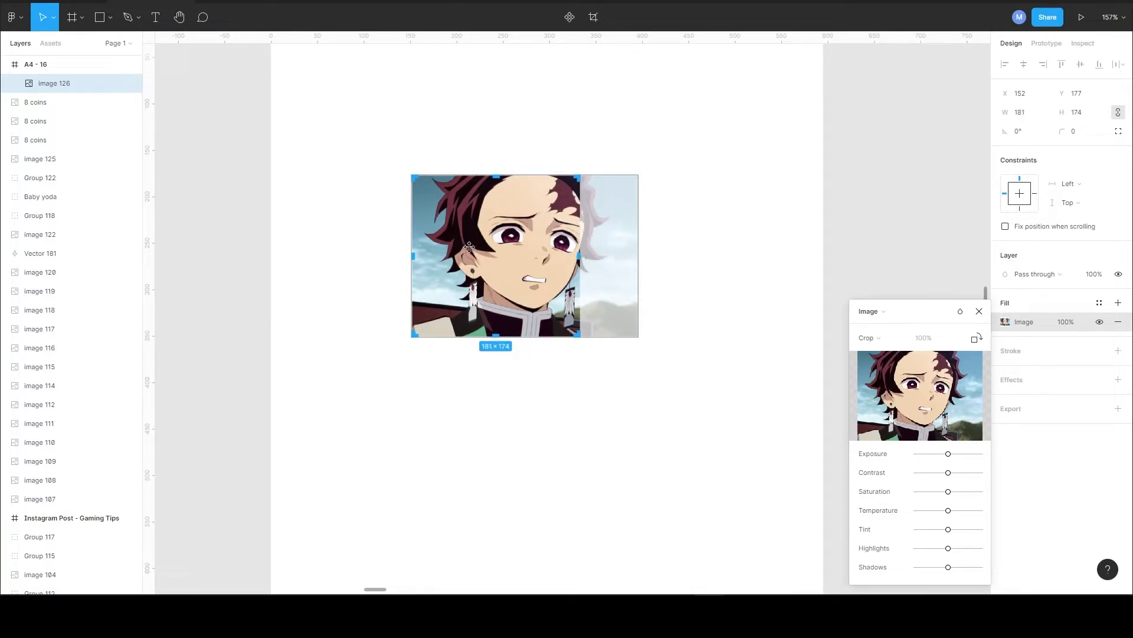
pyautogui.moveTo(412, 256); pyautogui.dragTo(466, 255)
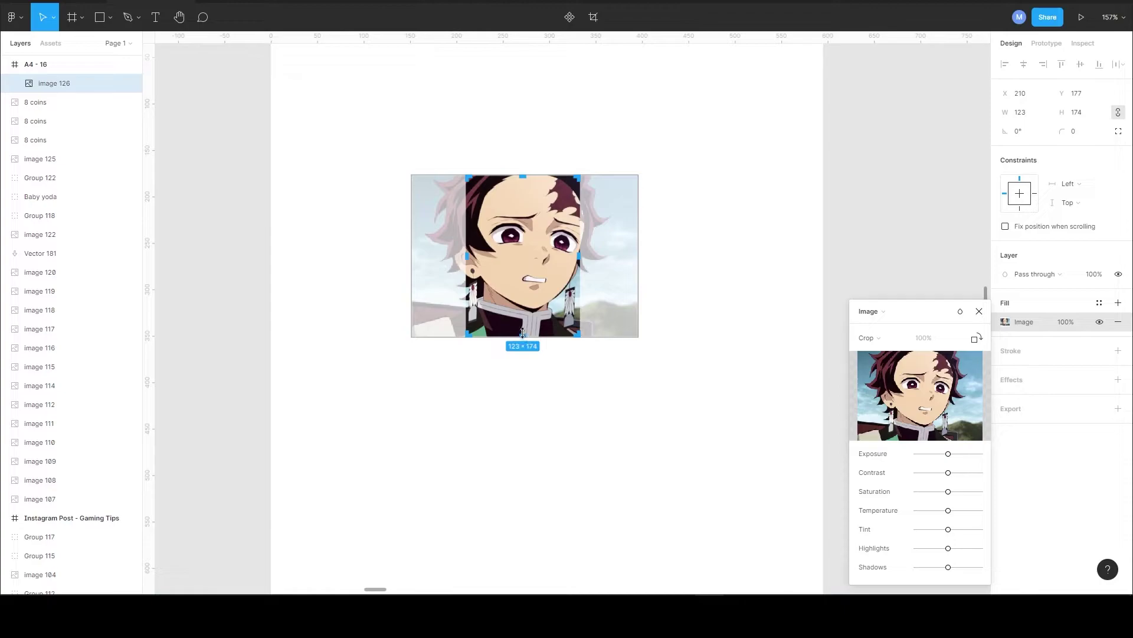
pyautogui.moveTo(523, 336); pyautogui.dragTo(532, 301)
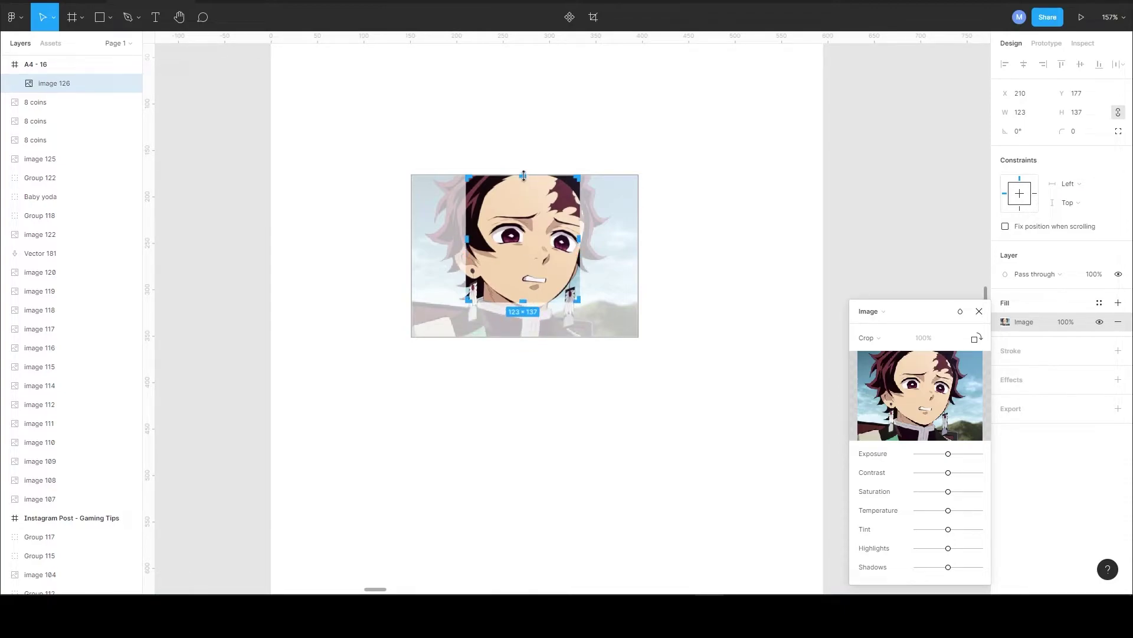
pyautogui.moveTo(523, 176); pyautogui.dragTo(523, 184)
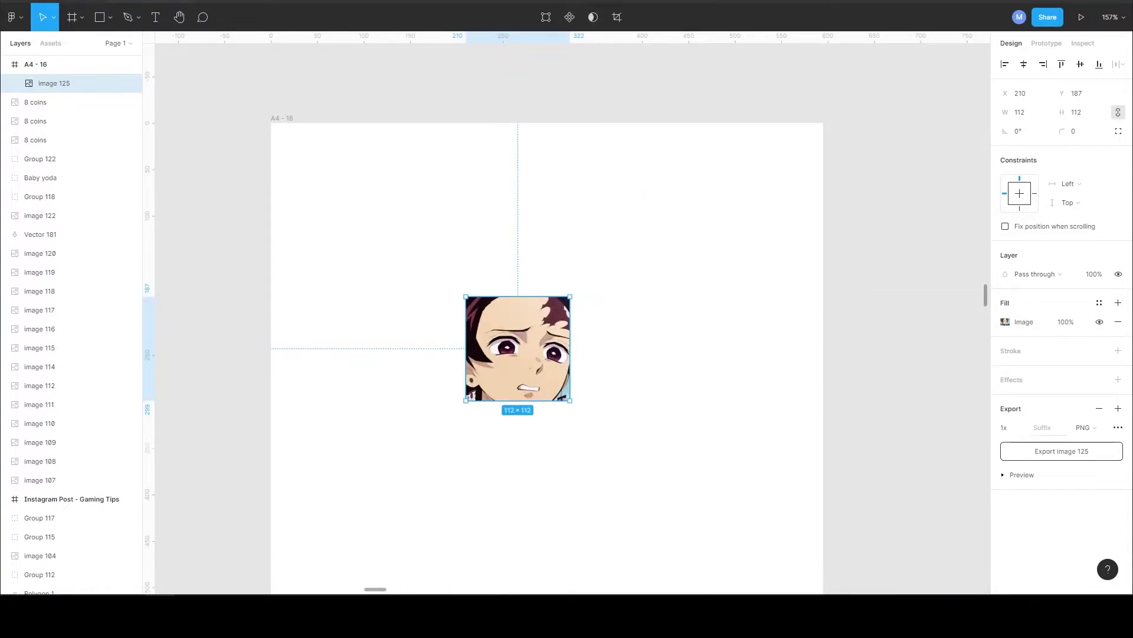
# - Lock the portrait's proportions and move the 112 × 112 square up to X 199, Y 90
pyautogui.moveTo(523, 373); pyautogui.dragTo(531, 353)
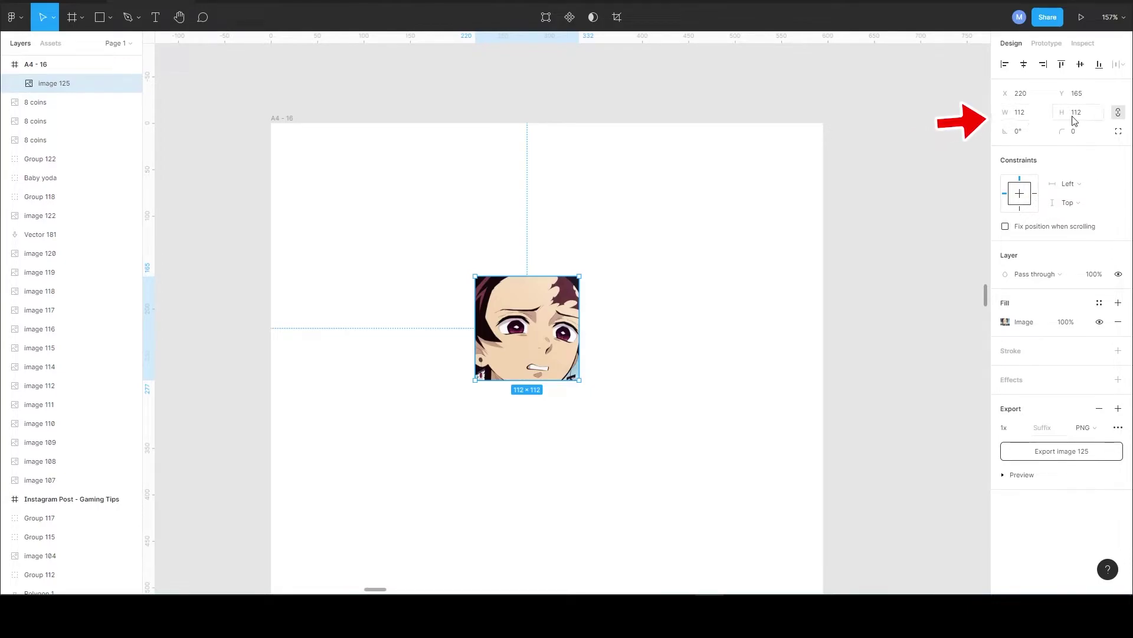
pyautogui.click(1119, 115)
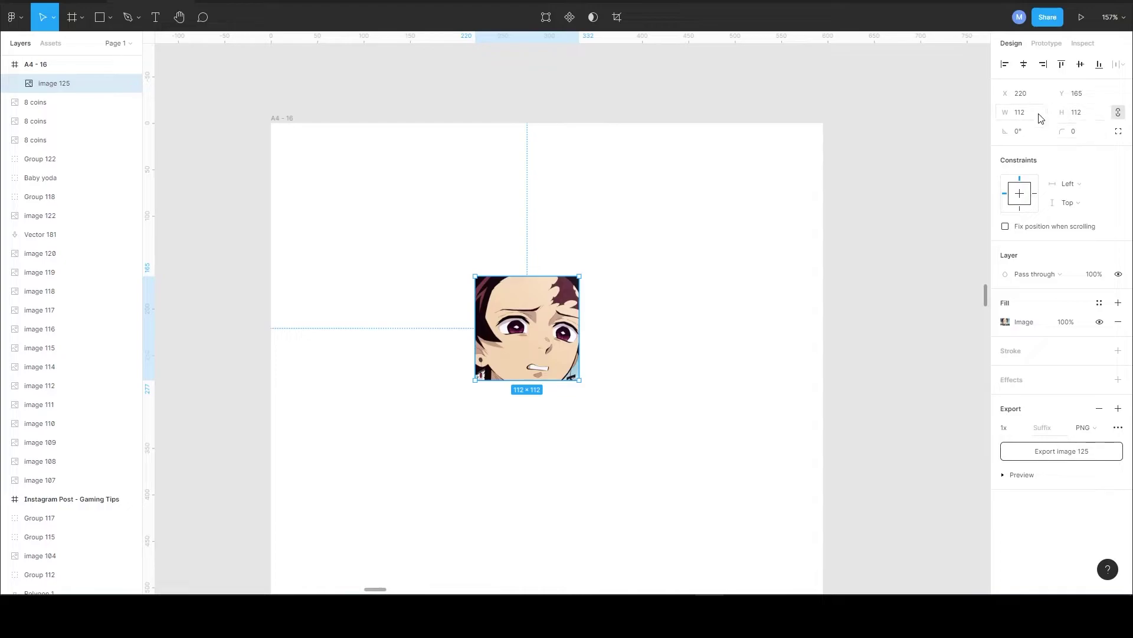
pyautogui.click(1118, 114)
pyautogui.click(1117, 115)
pyautogui.moveTo(531, 335); pyautogui.dragTo(517, 273)
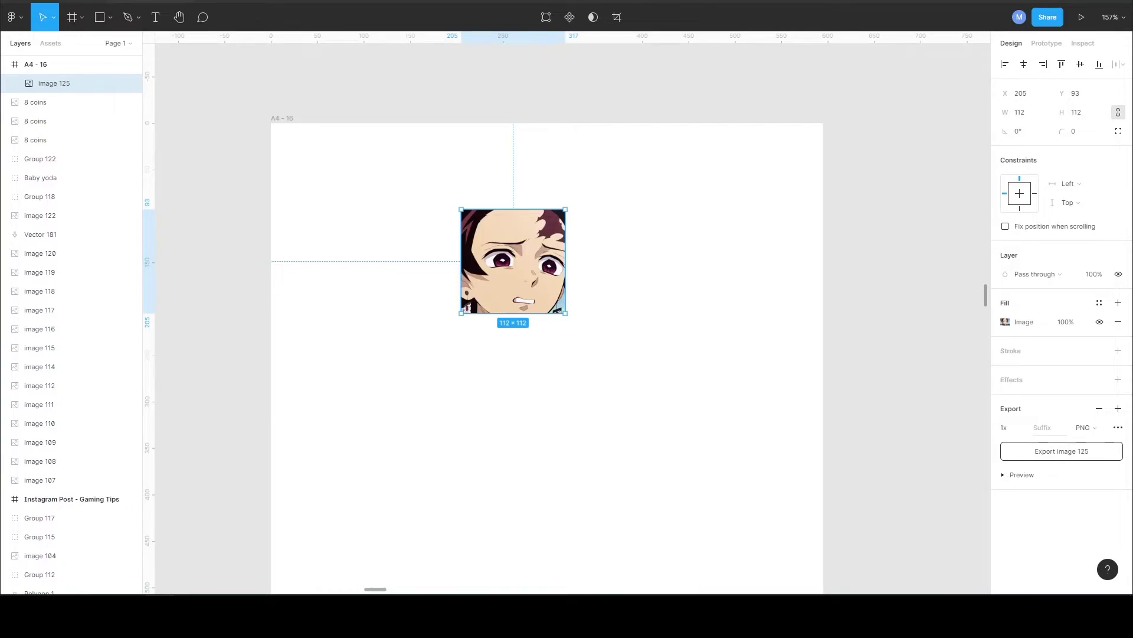
pyautogui.moveTo(522, 273); pyautogui.dragTo(516, 270)
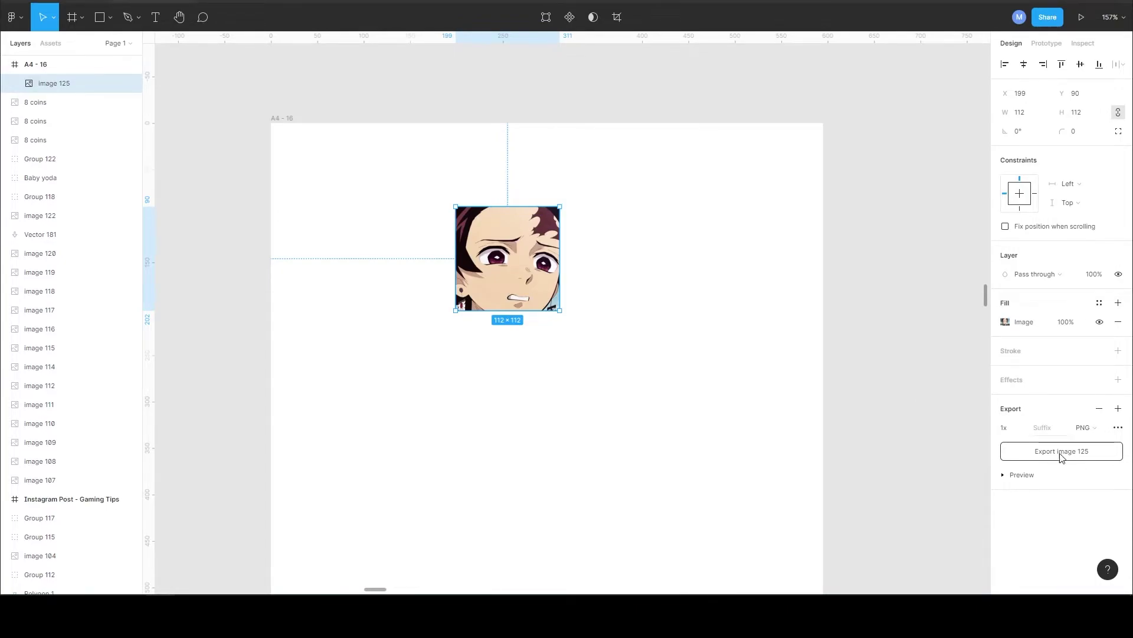
# - Export image 125 as a PNG and close the save window
pyautogui.click(1037, 451)
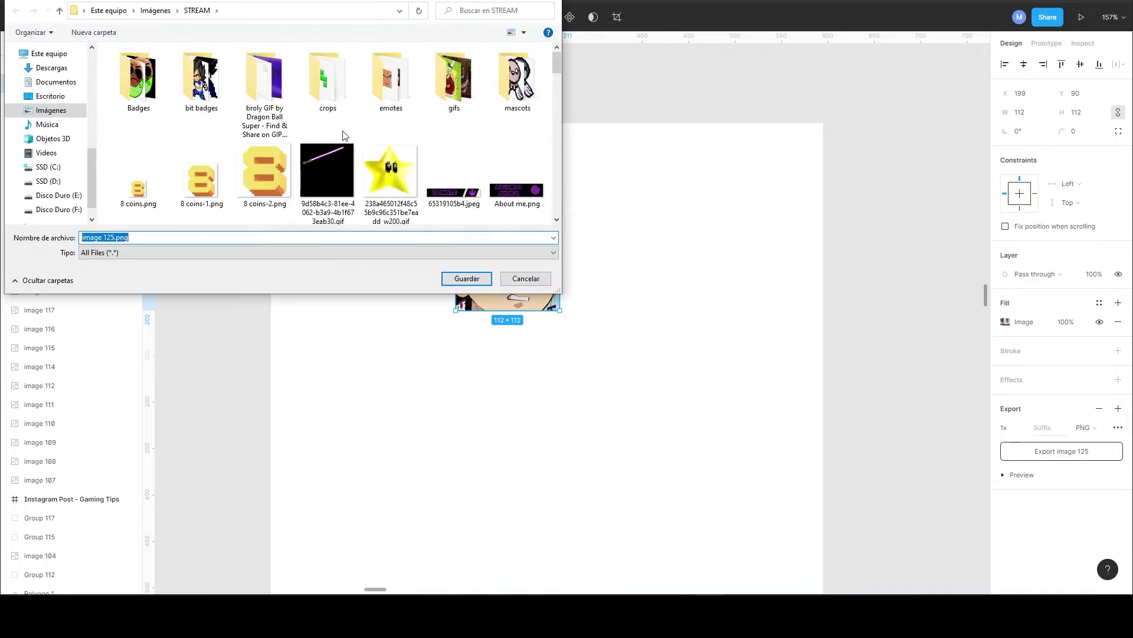
pyautogui.click(525, 278)
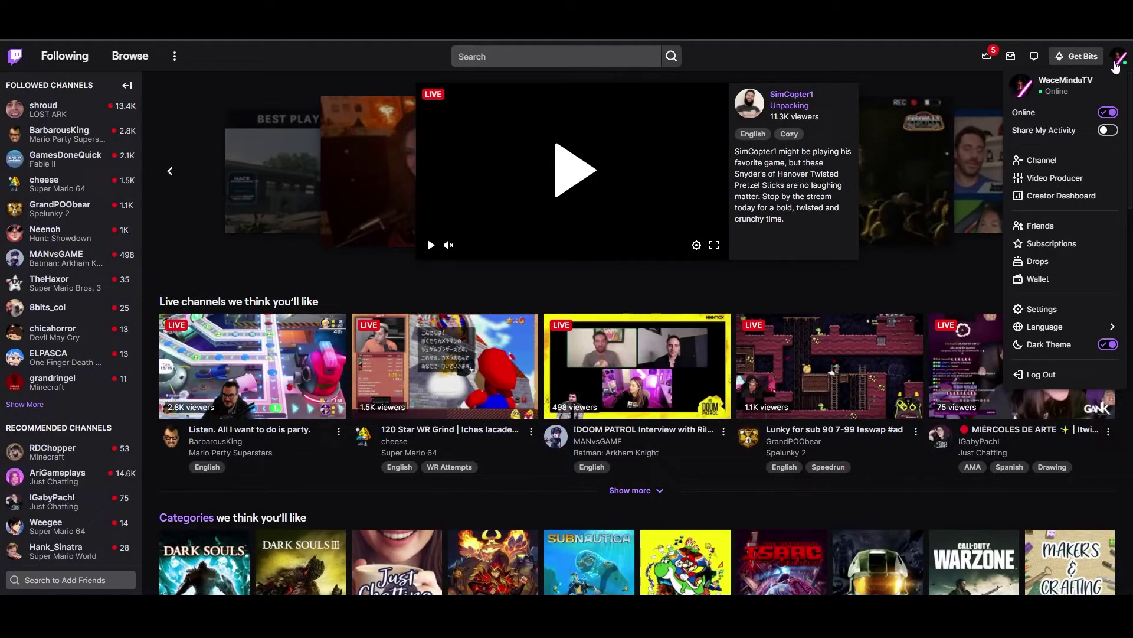
# - Go to the Creator Dashboard's Emotes page and start a new emote in the empty Tier 3 slot
pyautogui.click(1057, 199)
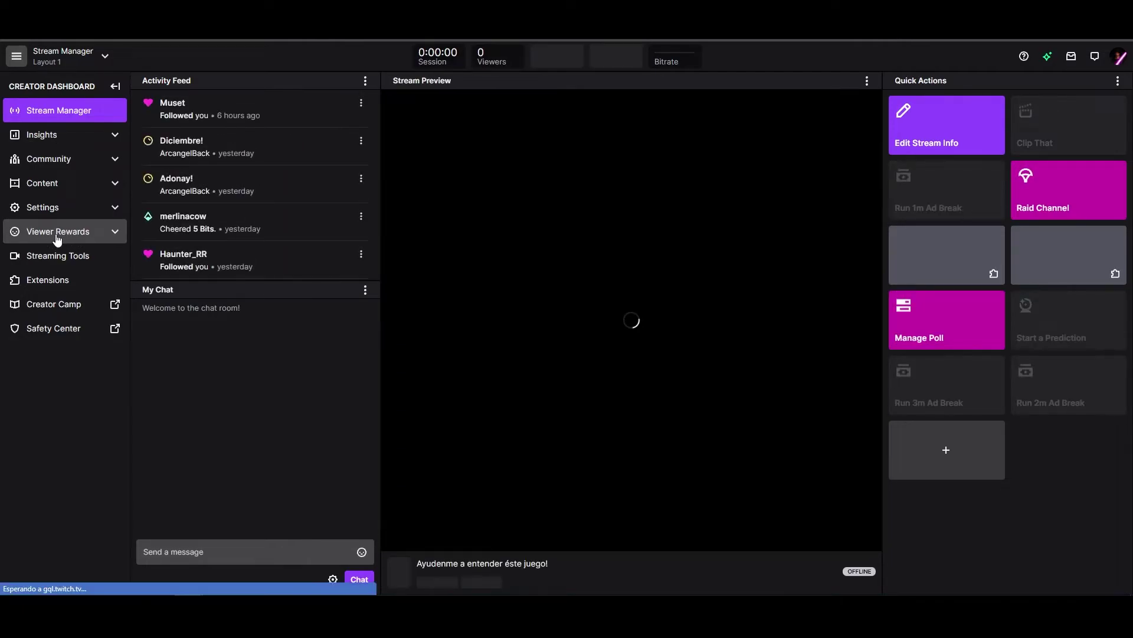
pyautogui.click(78, 234)
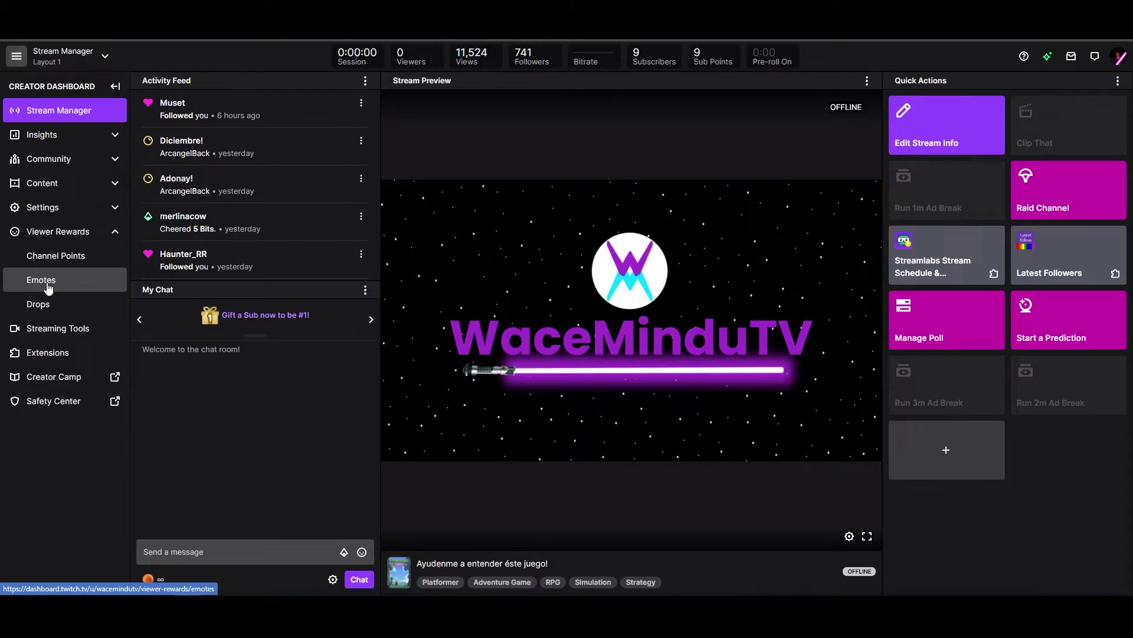
pyautogui.click(52, 286)
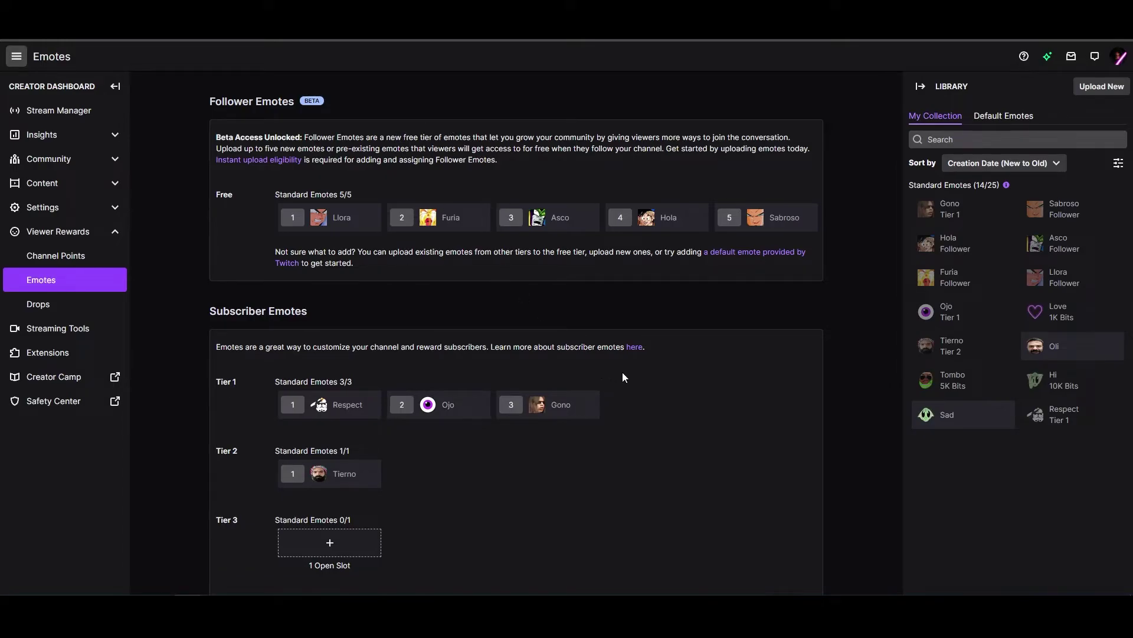
pyautogui.scroll(-2, 656, 425)
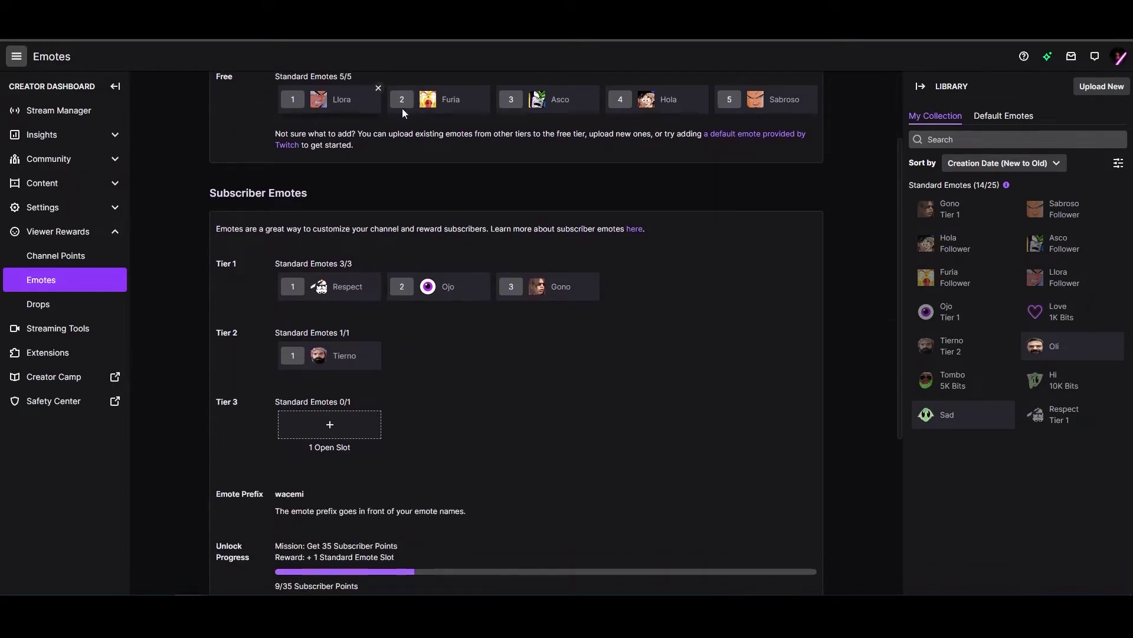
pyautogui.scroll(1, 558, 320)
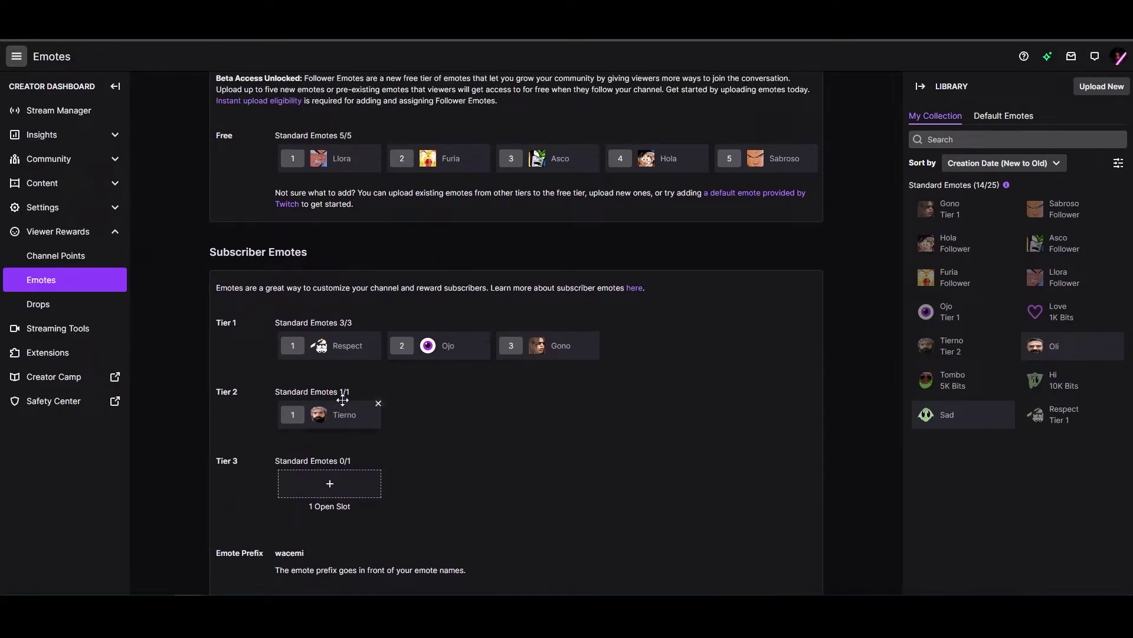
pyautogui.scroll(-3, 326, 350)
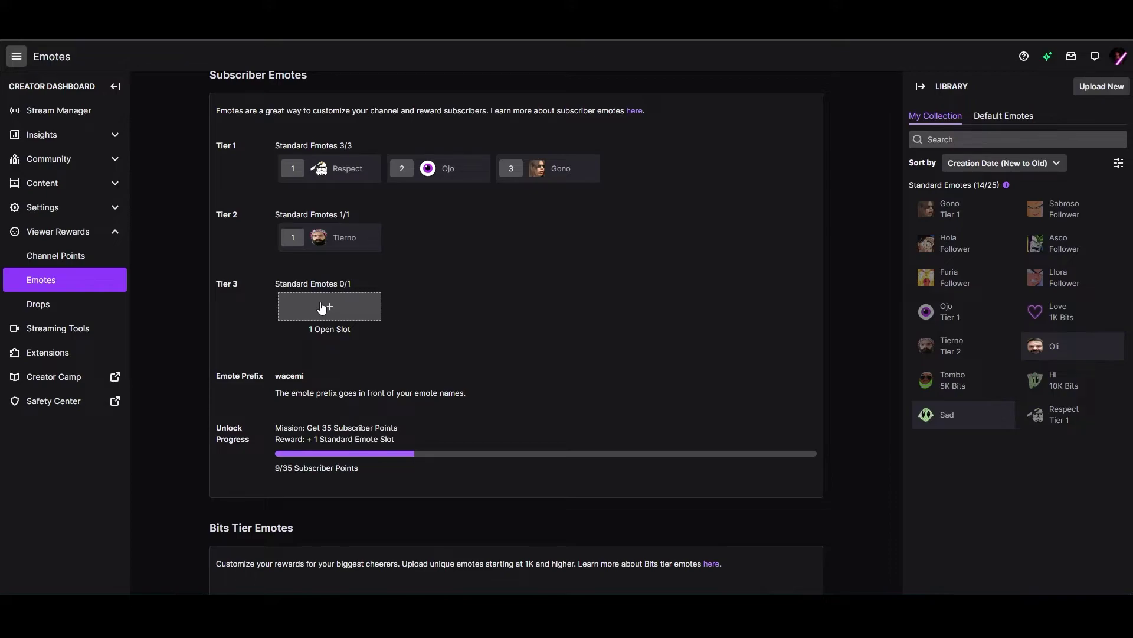
pyautogui.scroll(3, 313, 321)
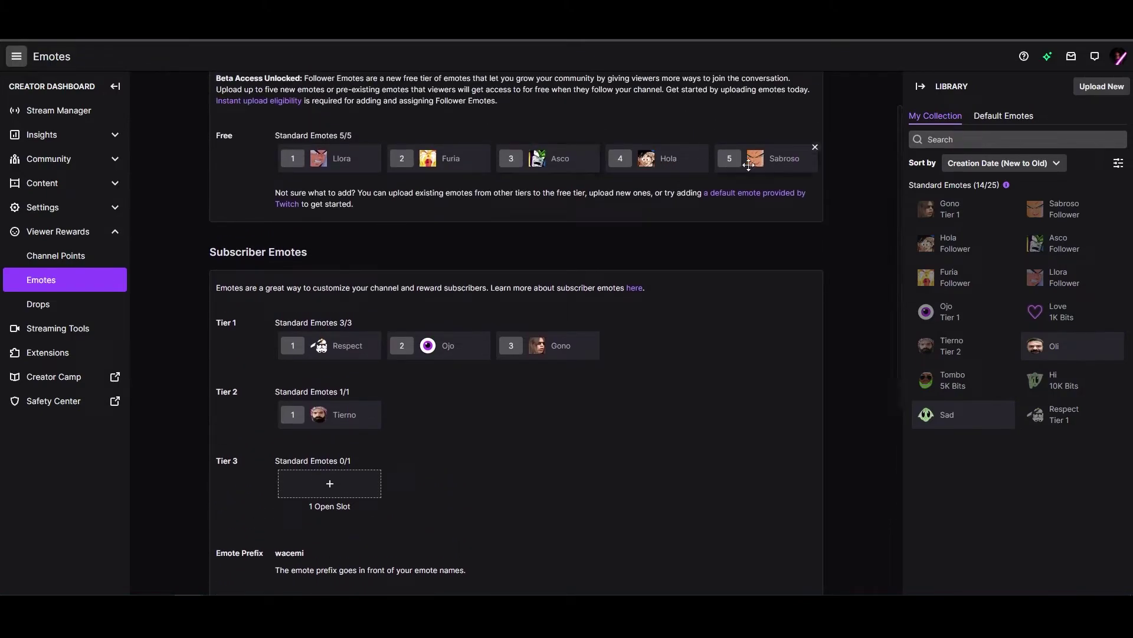
pyautogui.click(313, 489)
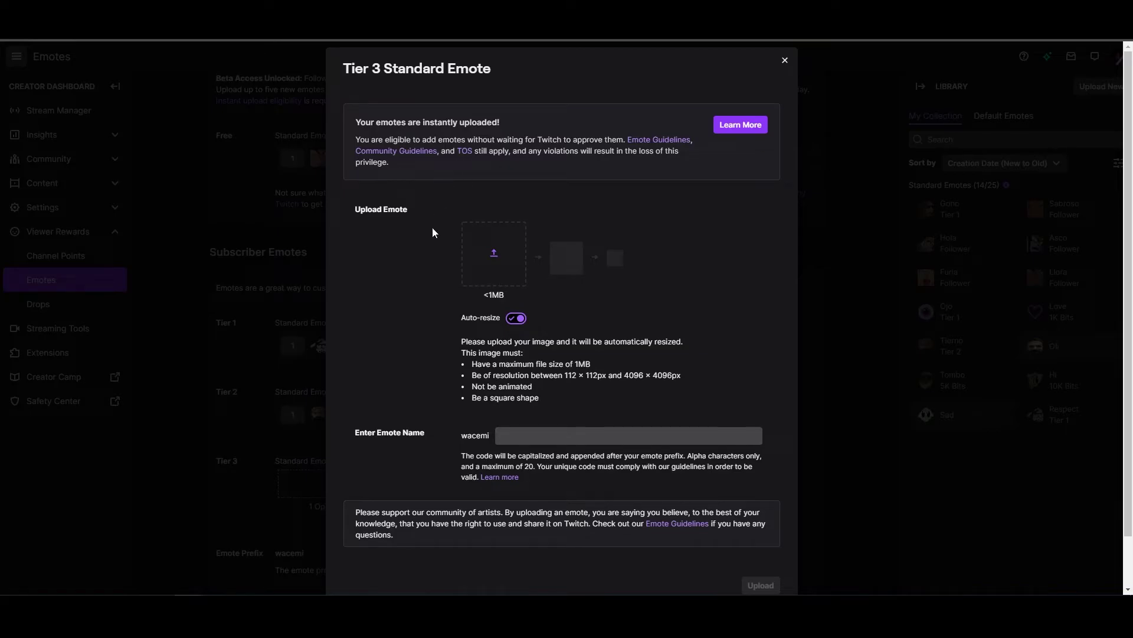
# - Load image 125.png from the emotes folder as the Tier 3 emote image
pyautogui.click(497, 255)
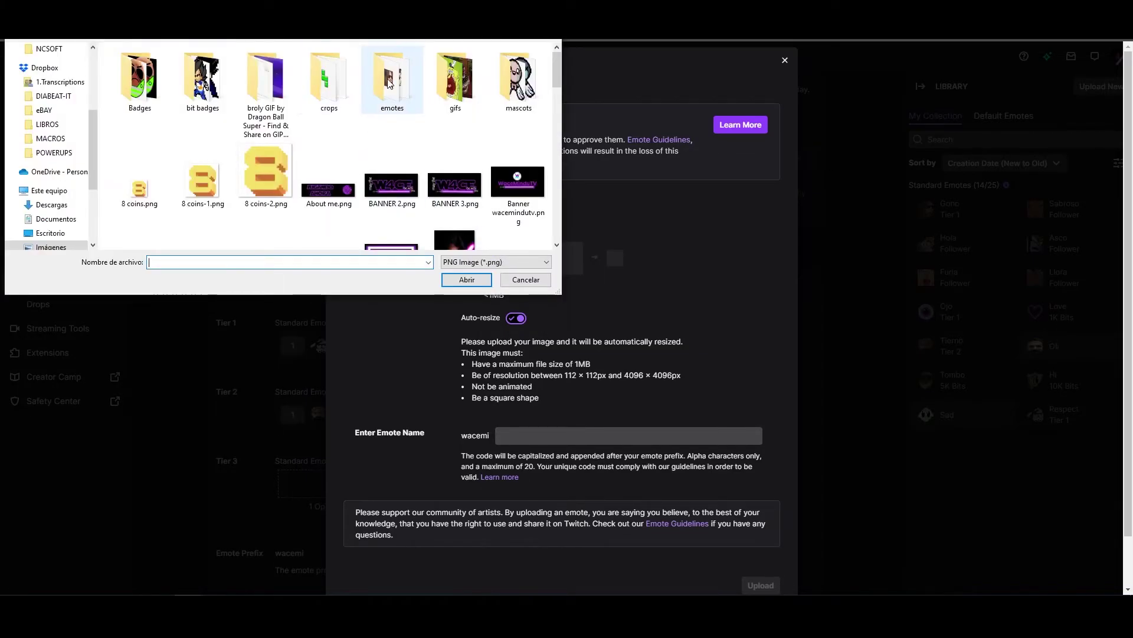
pyautogui.doubleClick(389, 83)
pyautogui.click(454, 213)
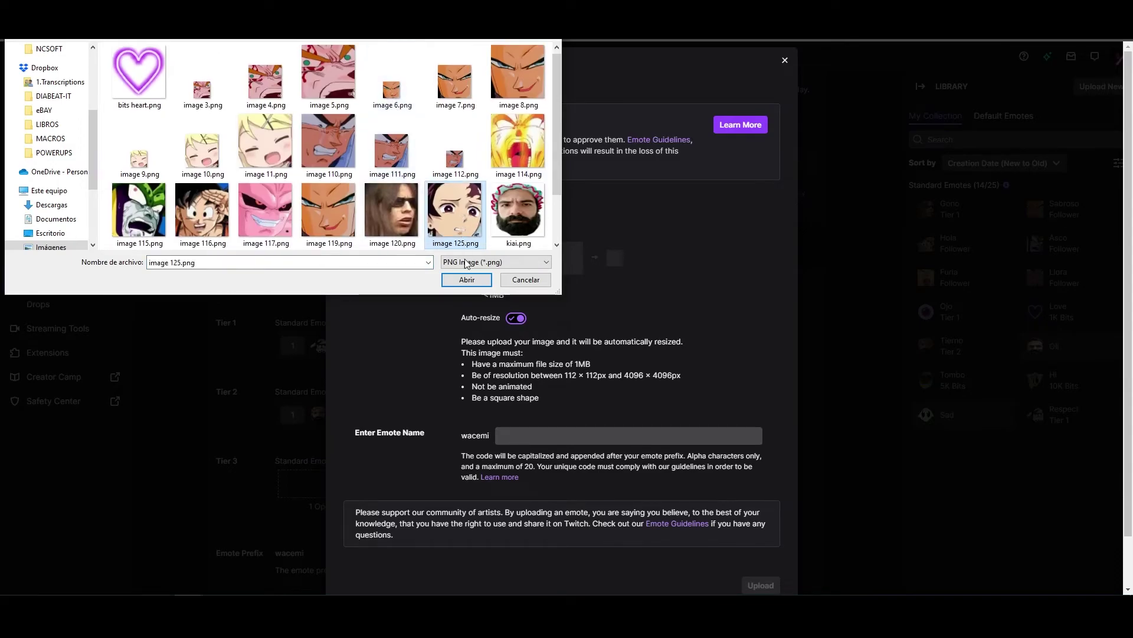
pyautogui.click(467, 279)
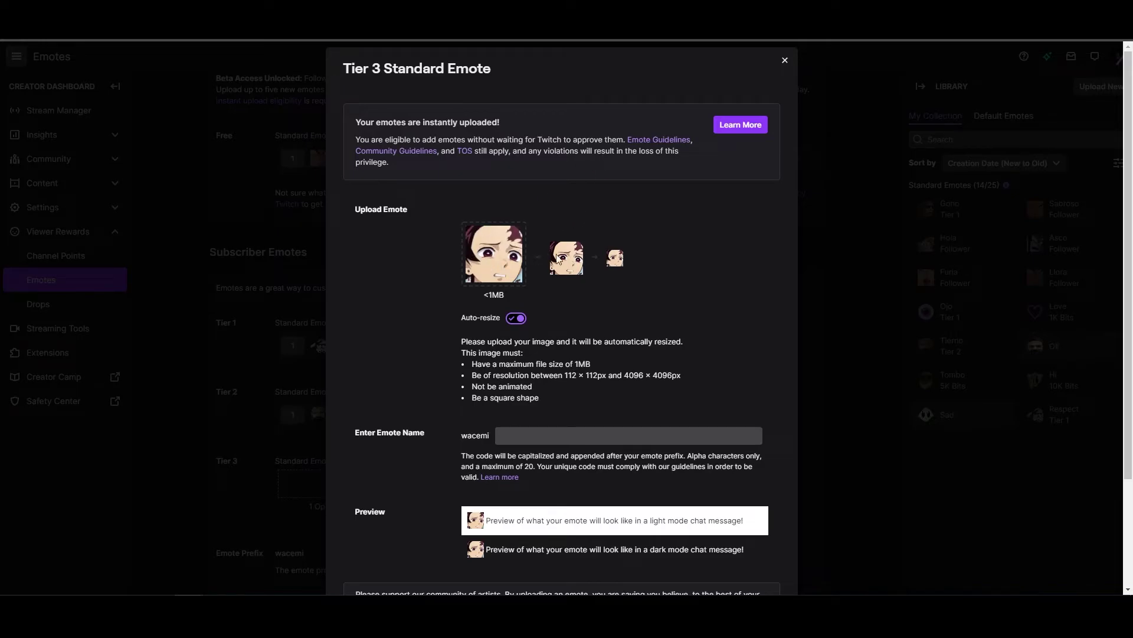
# - Name the emote 'ugh' and upload it to the Tier 3 slot
pyautogui.click(576, 436)
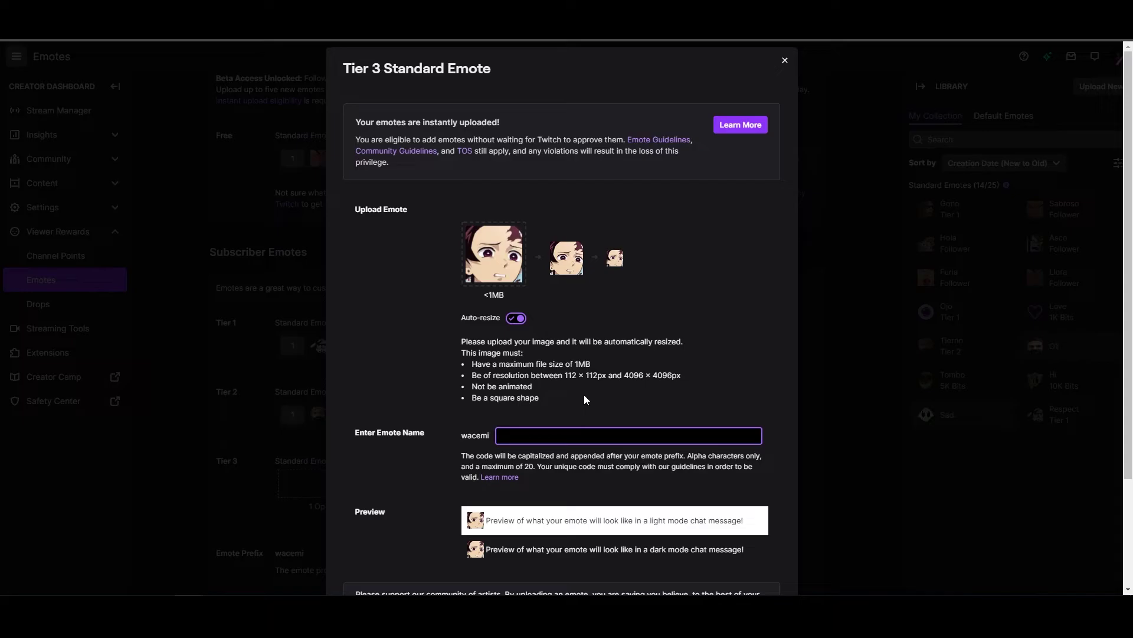
pyautogui.write('ugh')
pyautogui.scroll(-3, 791, 390)
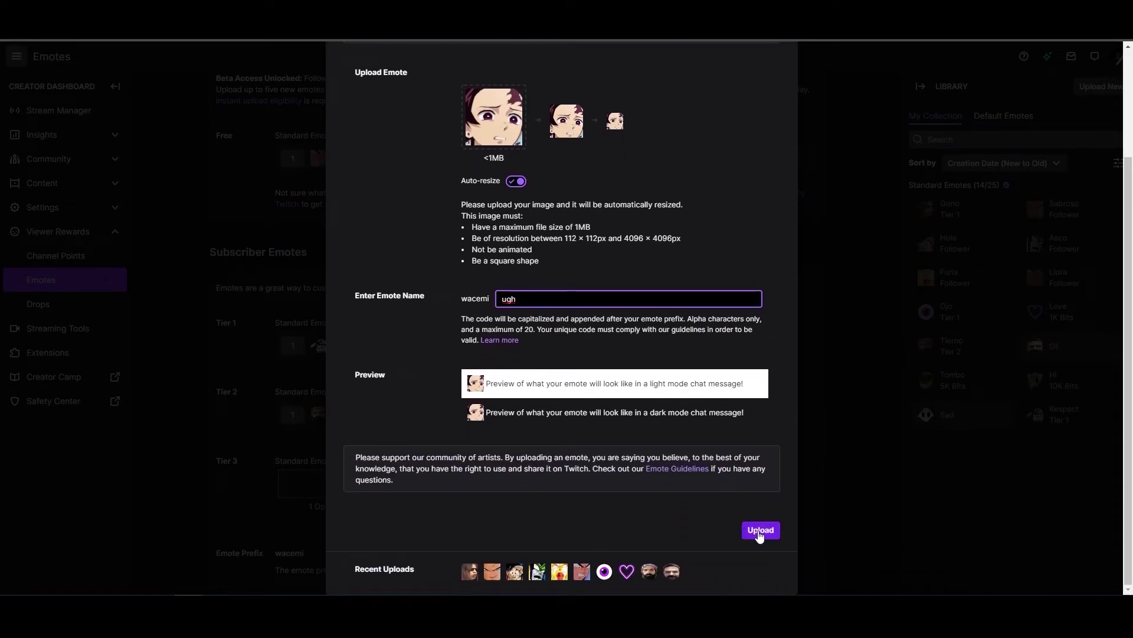
pyautogui.scroll(3, 753, 484)
pyautogui.scroll(1, 753, 449)
pyautogui.scroll(-4, 744, 419)
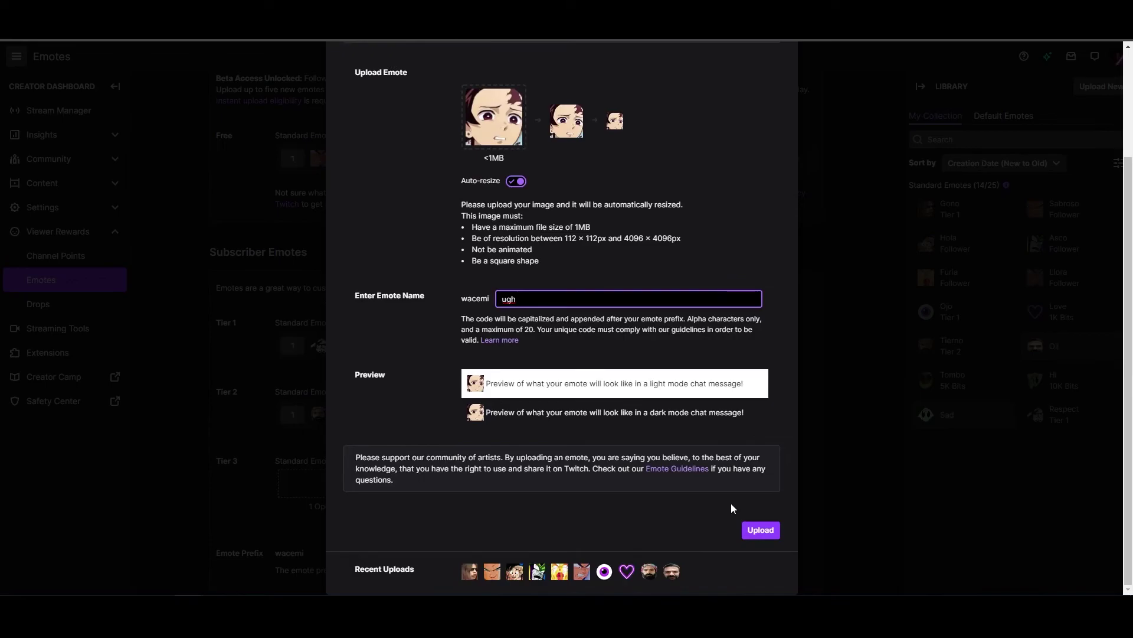
pyautogui.click(758, 532)
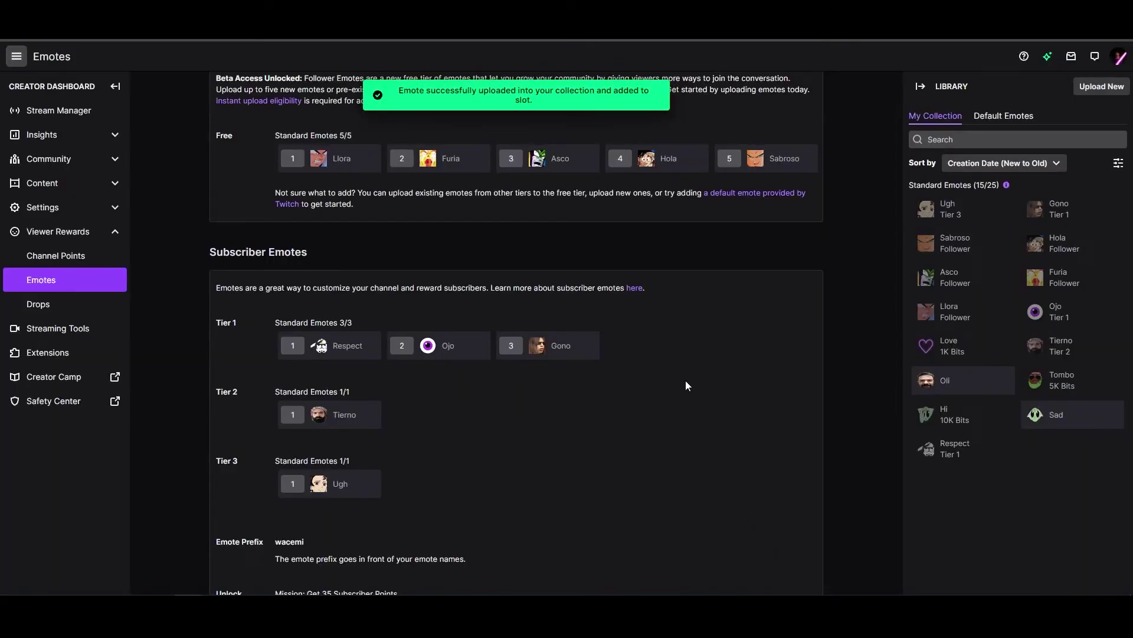
pyautogui.scroll(-1, 649, 378)
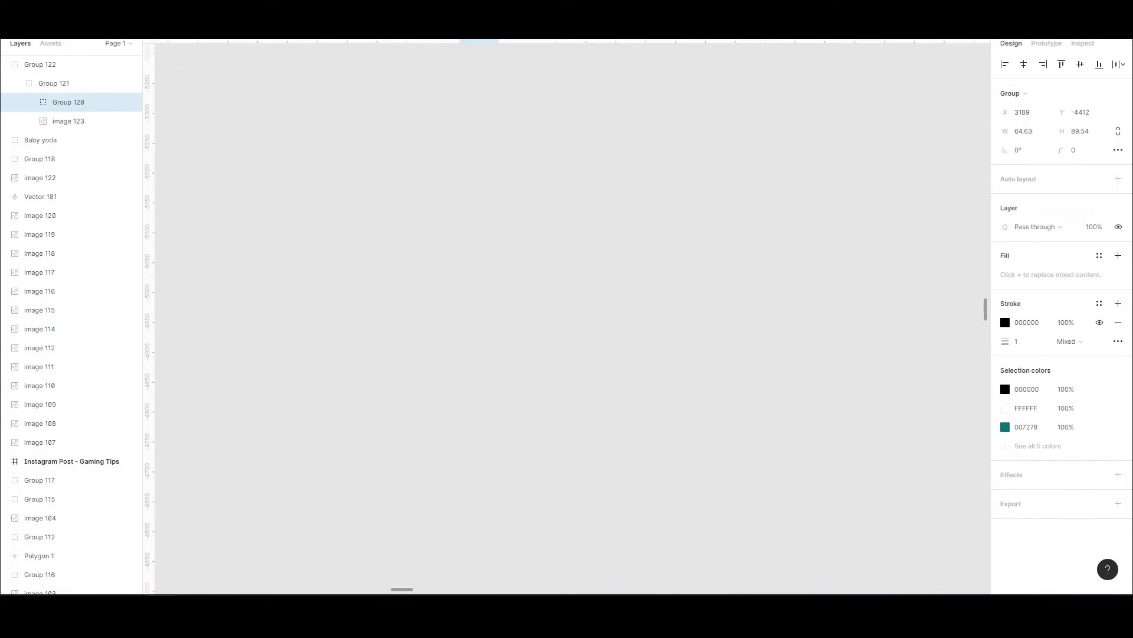
# - Scroll the Figma canvas to frame A4 - 15 showing the Charizard illustration and its separate head
pyautogui.scroll(-2, 759, 496)
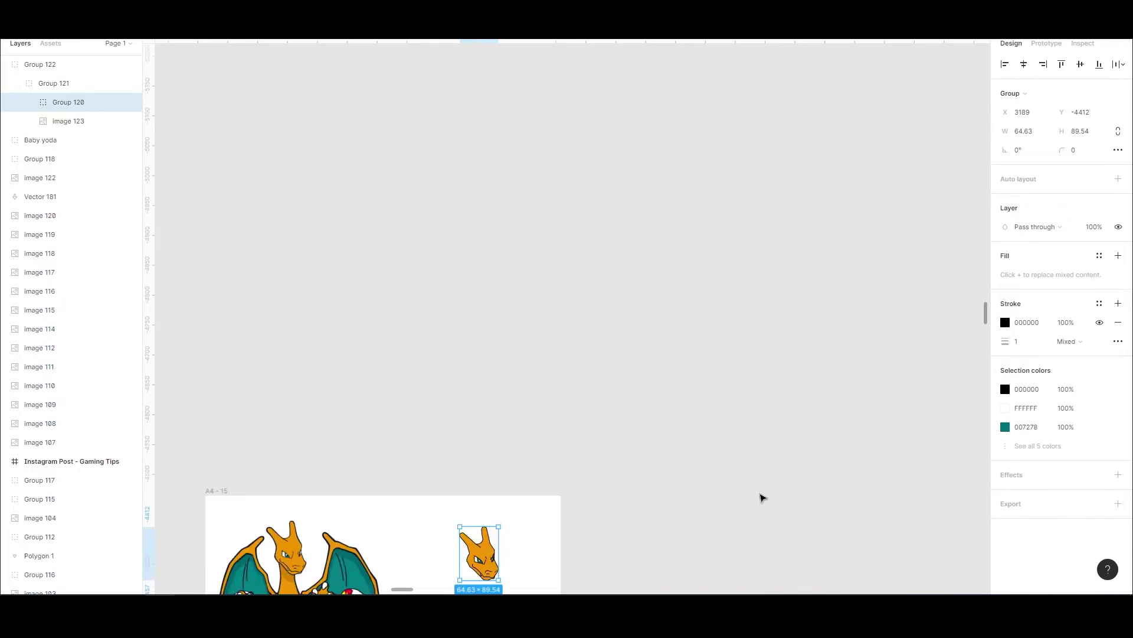
pyautogui.scroll(-3, 518, 405)
pyautogui.scroll(-2, 428, 321)
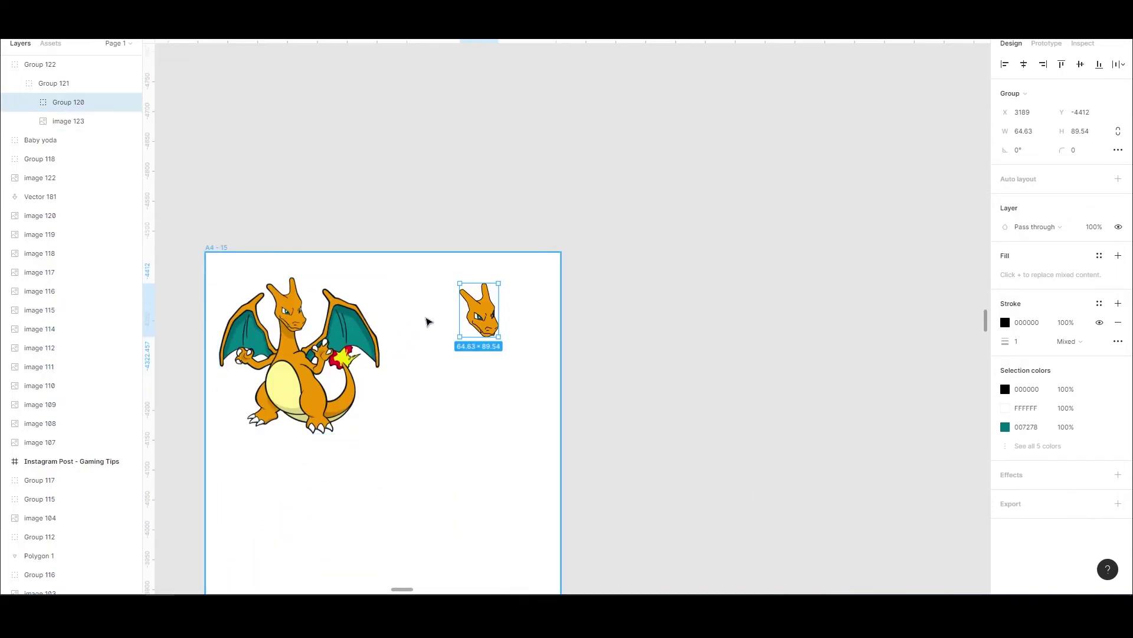
pyautogui.keyDown('ctrl'); pyautogui.scroll(3, 413, 345); pyautogui.keyUp('ctrl')
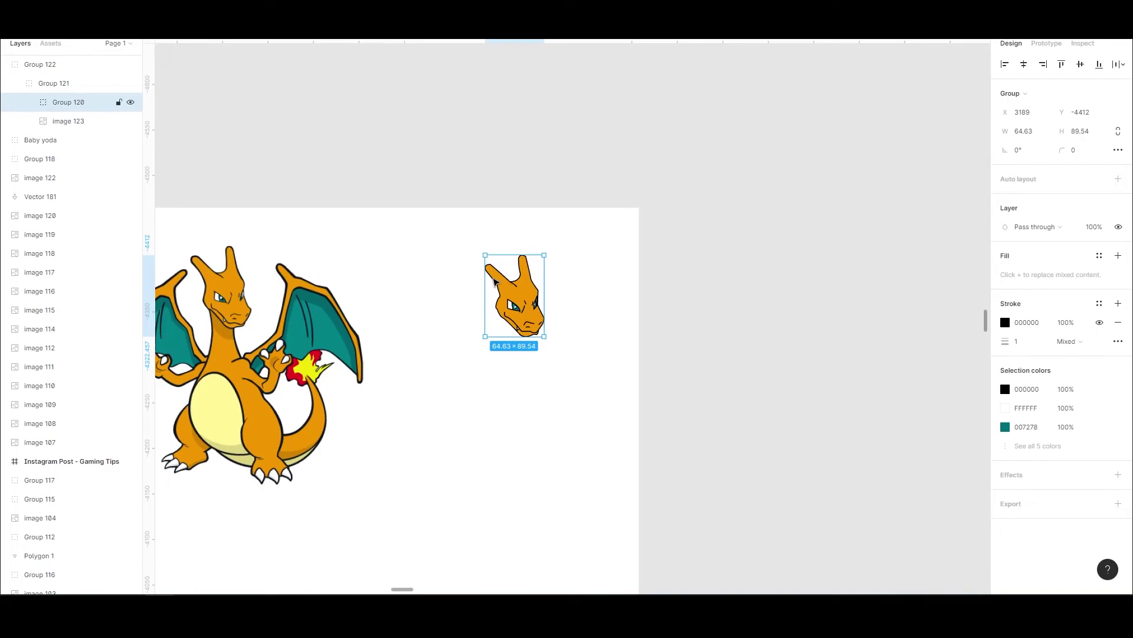
pyautogui.scroll(5, 503, 298)
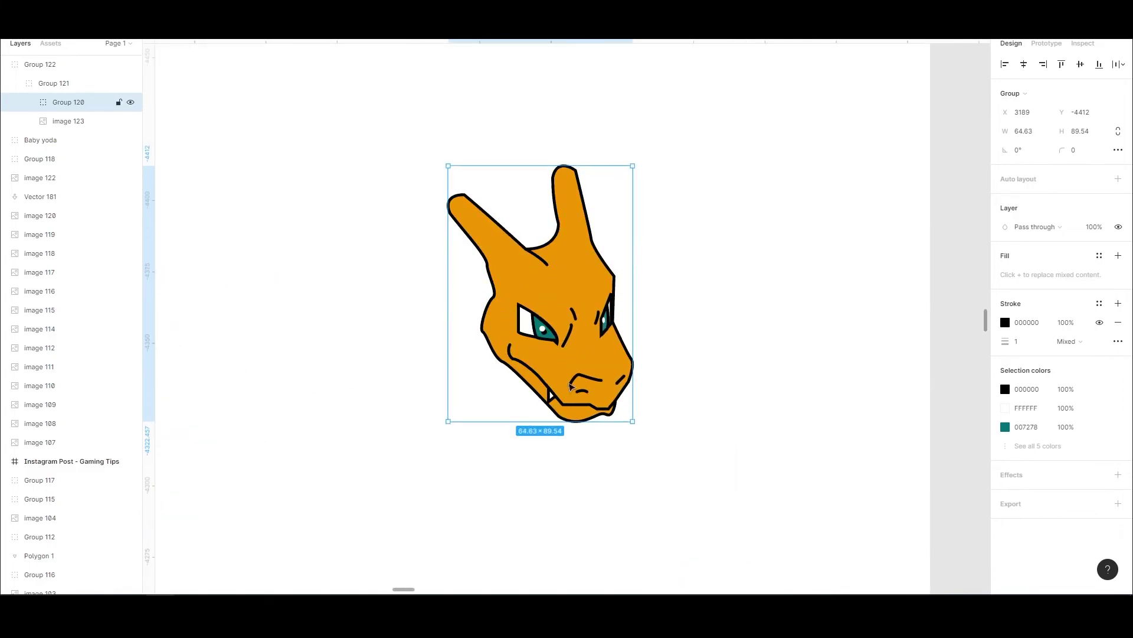